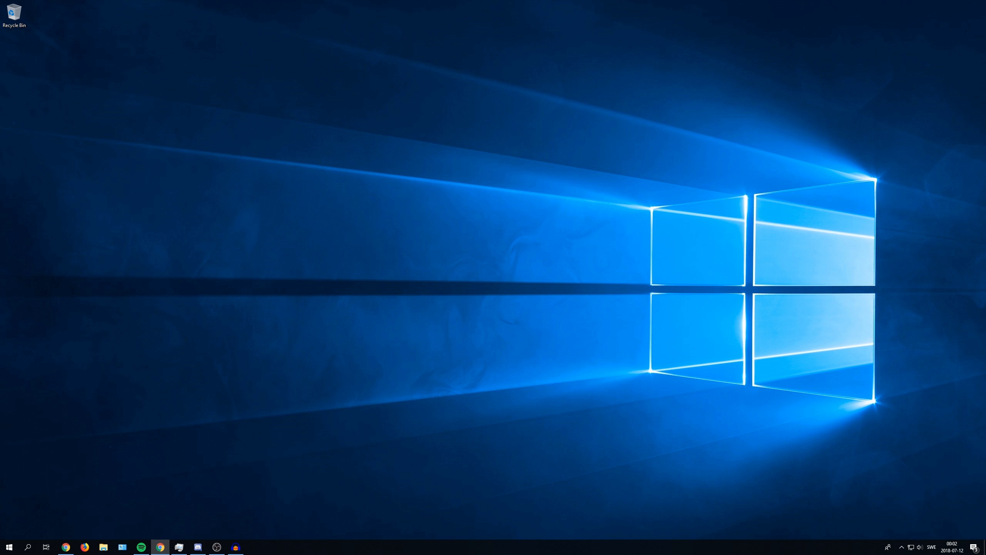
- Open the tutorial page leyertech.com/tutorials/add-workshop-dl-to-gmod-server in Chrome
left_click(160, 547)
double_click(632, 156)
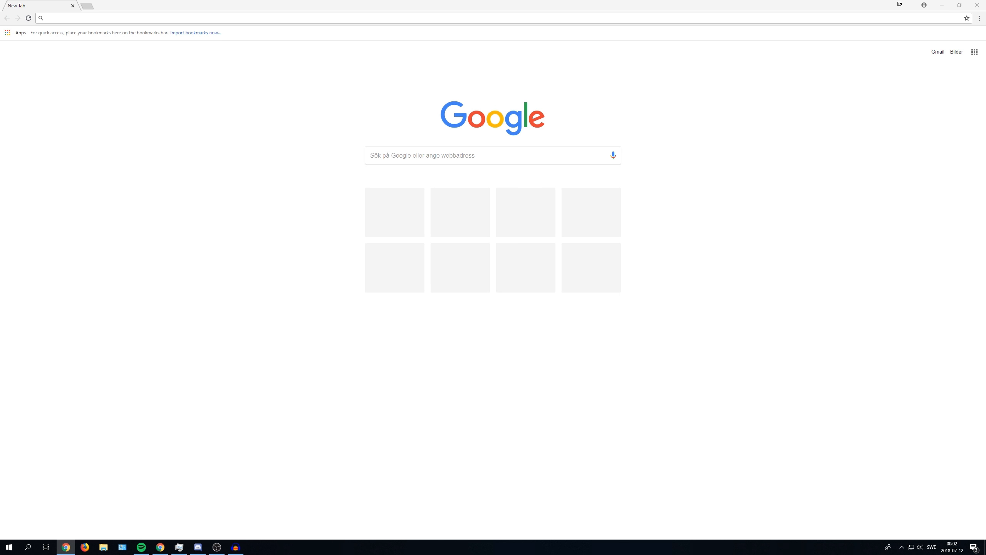
right_click(149, 18)
left_click(190, 72)
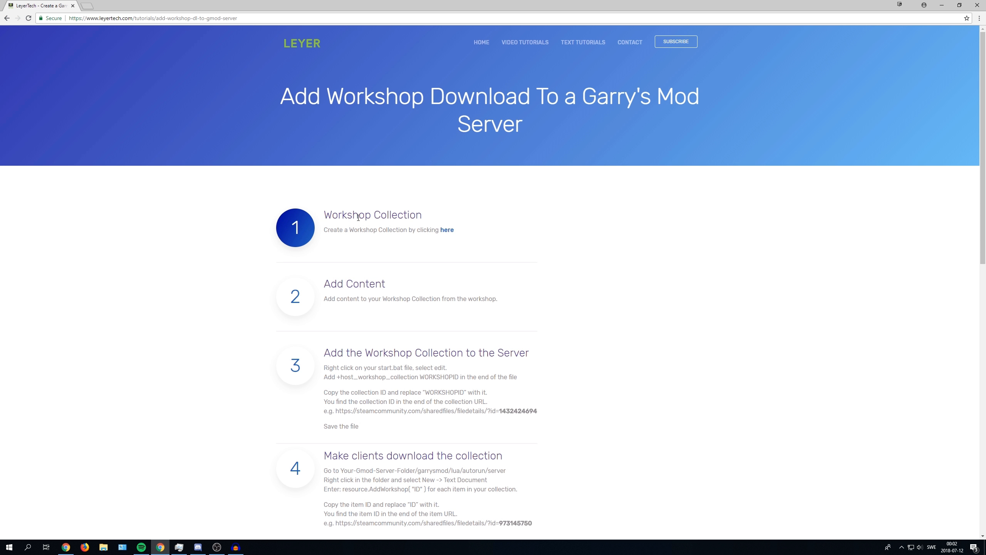
- Open the tutorial's link for creating a Workshop Collection in a new tab and switch to it
right_click(443, 235)
left_click(462, 240)
left_click(116, 6)
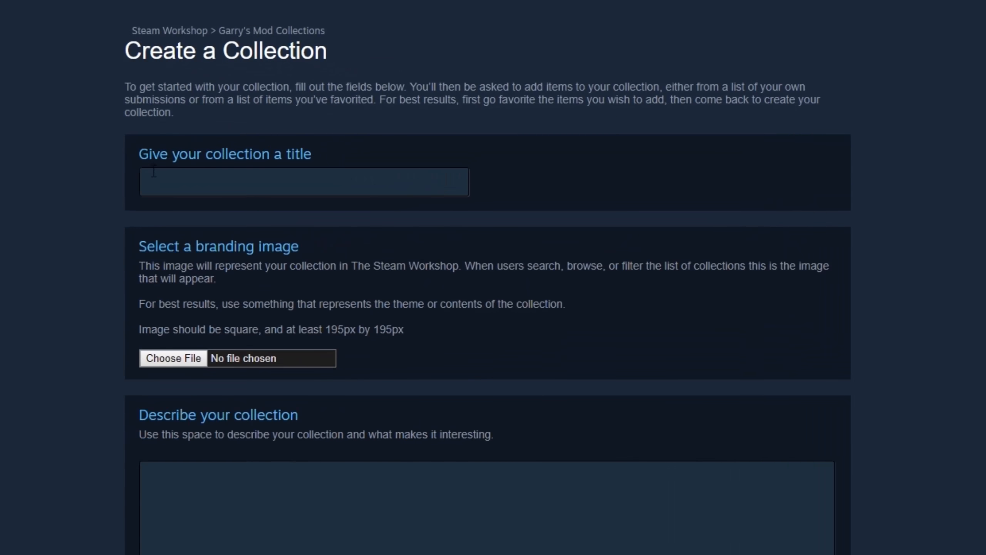
- Title the collection "Test" and choose logoSmall.png as its branding image
left_click(157, 184)
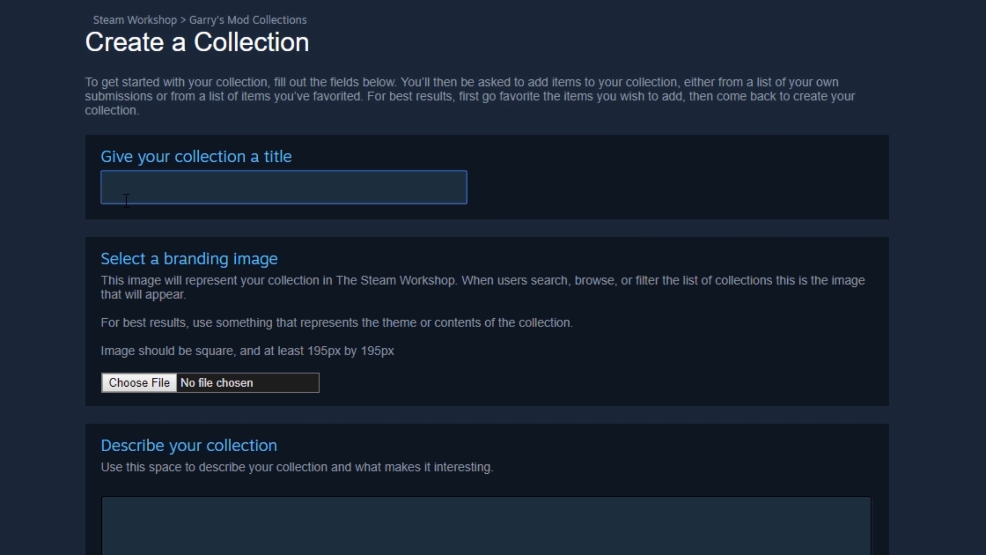
type("Test")
left_click(143, 381)
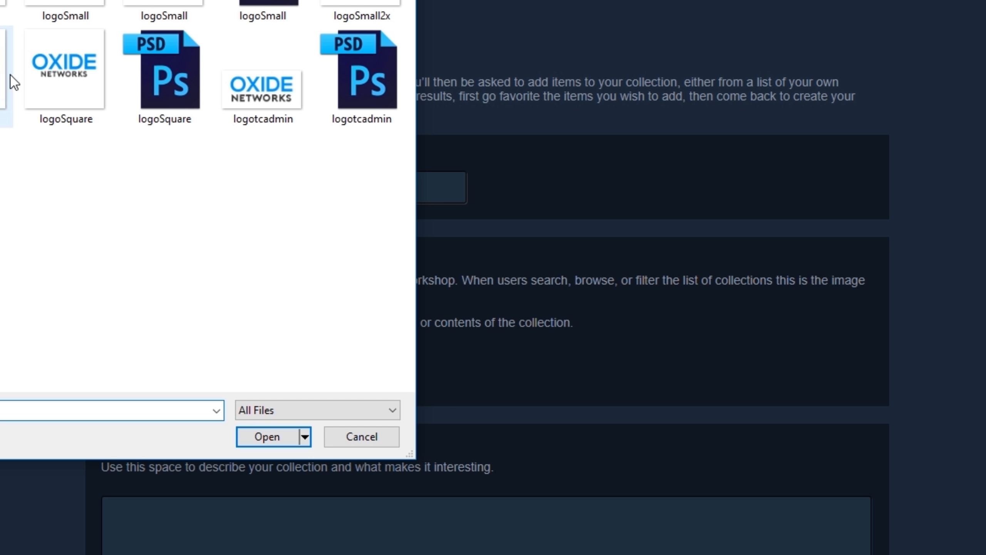
double_click(128, 7)
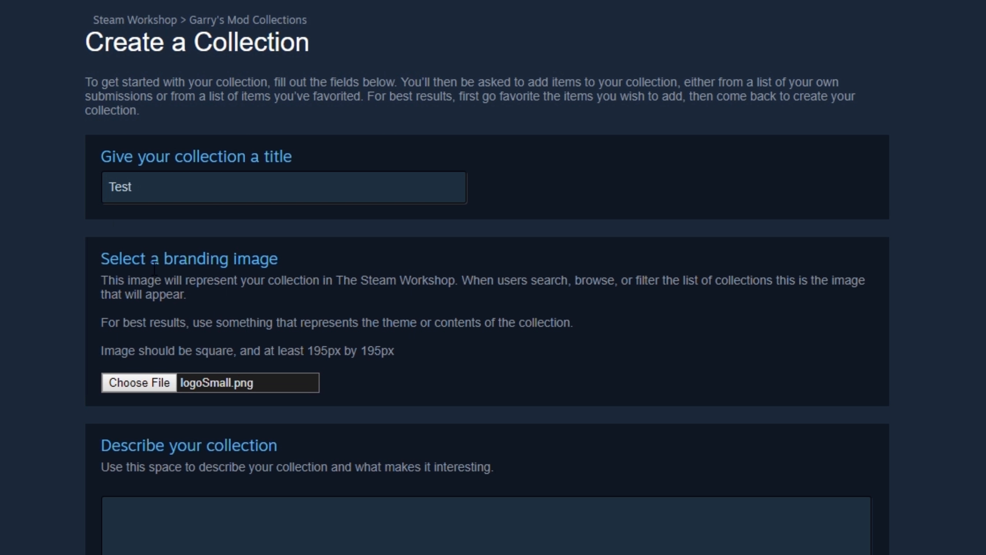
- Enter "test" as the collection's description, set its type to ServerContent, and save to continue
scroll(184, 388, "down", 4)
left_click(185, 389)
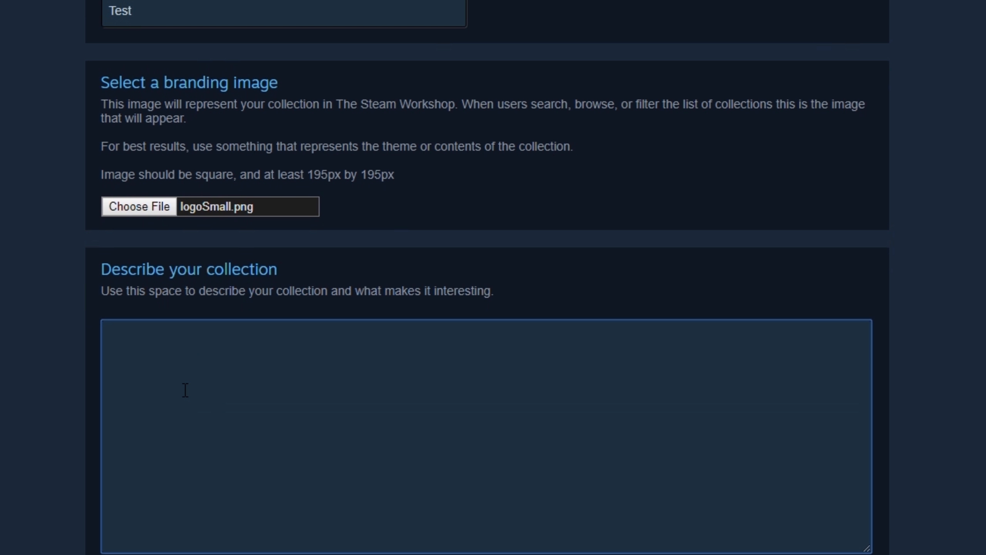
type("test")
key("ctrl+a")
type("test")
scroll(486, 272, "down", 5)
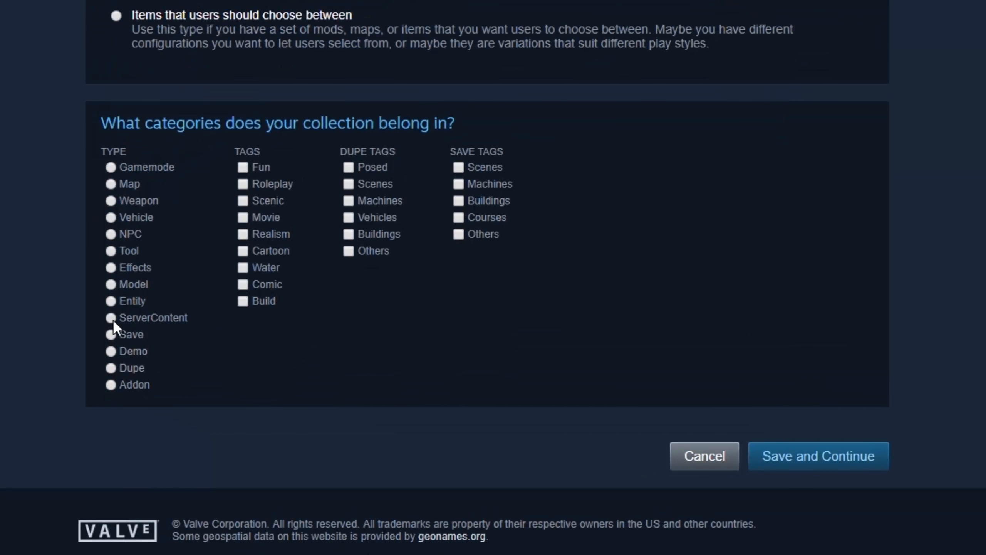
left_click(112, 318)
left_click(866, 464)
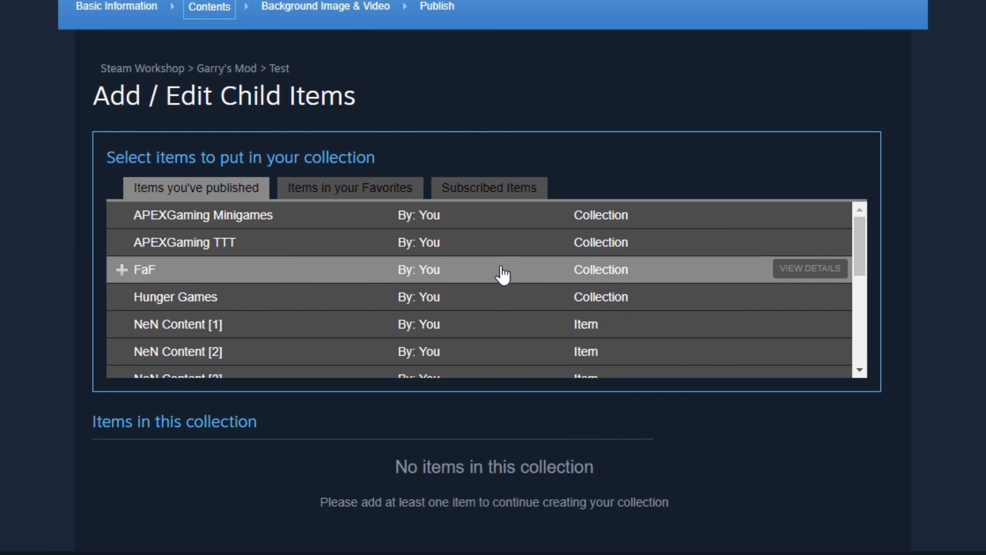
- Check the subscribed items, then open the Steam Workshop in a new tab and go to the Garry's Mod workshop
left_click(507, 199)
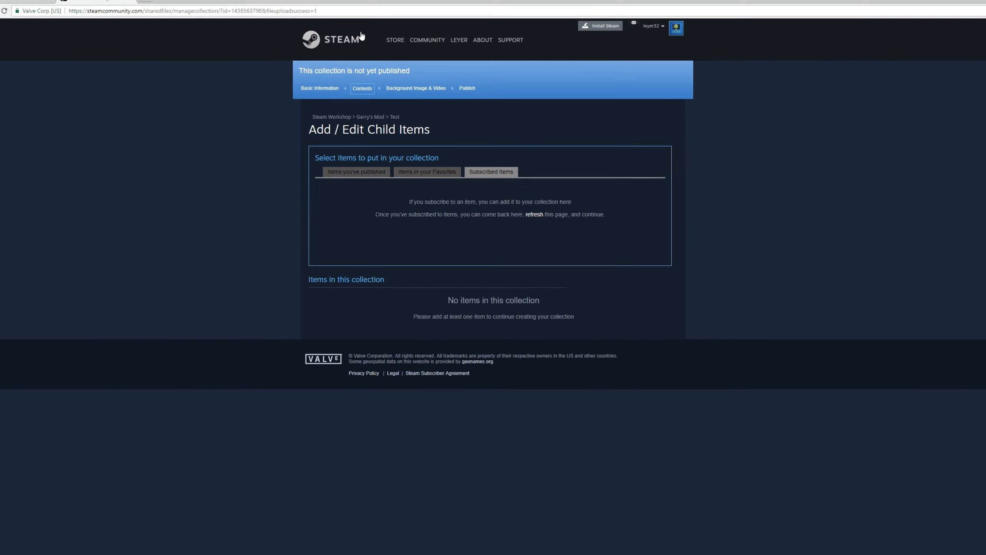
mouse_move(425, 41)
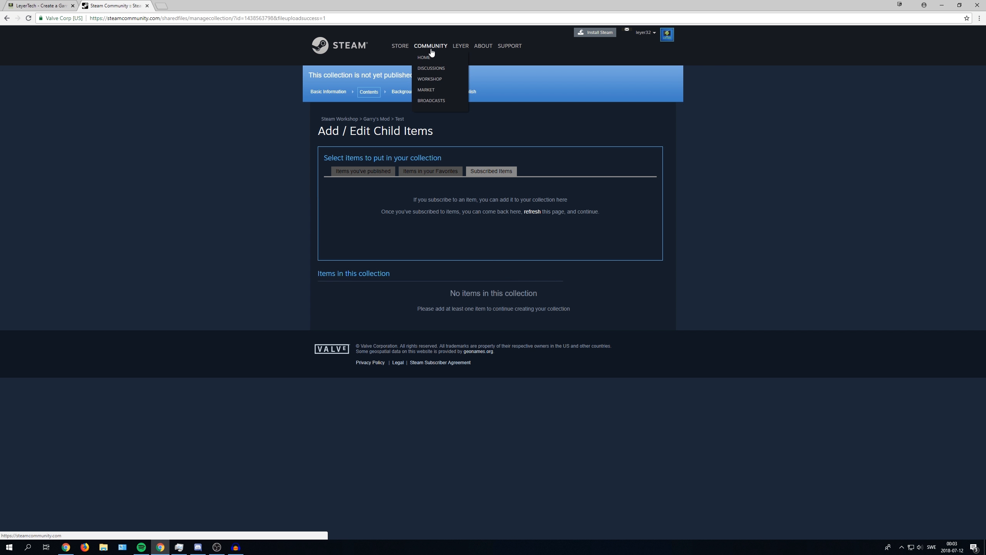
right_click(426, 82)
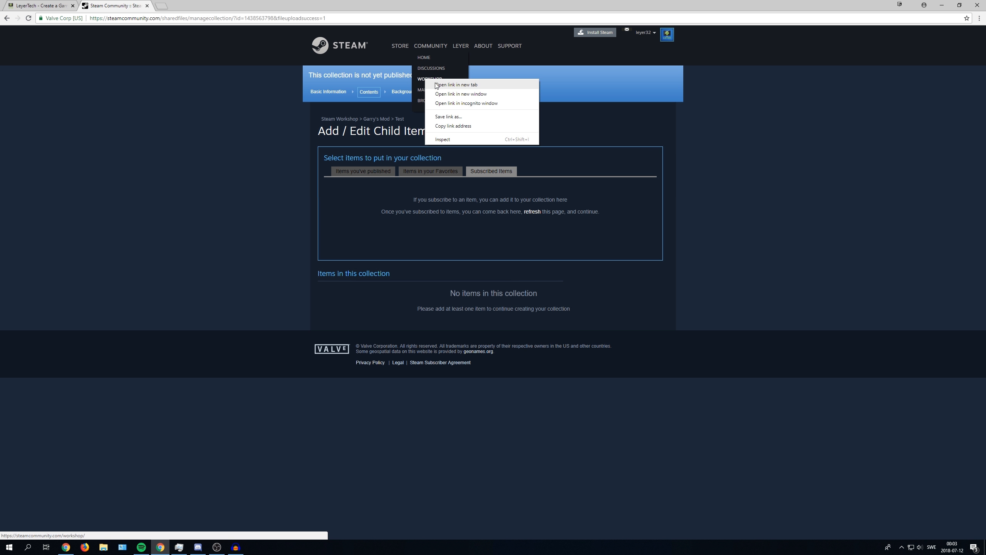
left_click(441, 86)
left_click(194, 4)
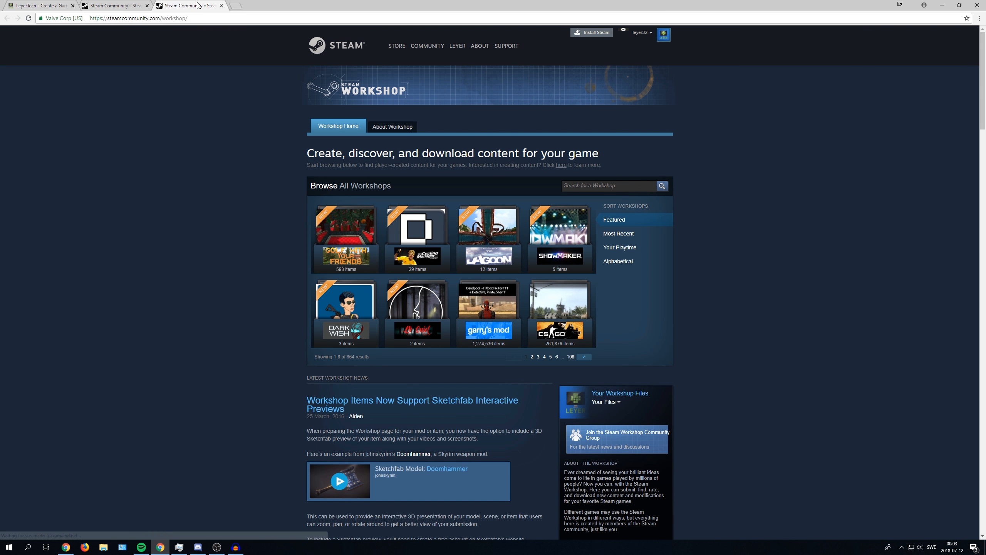
scroll(594, 121, "down", 3)
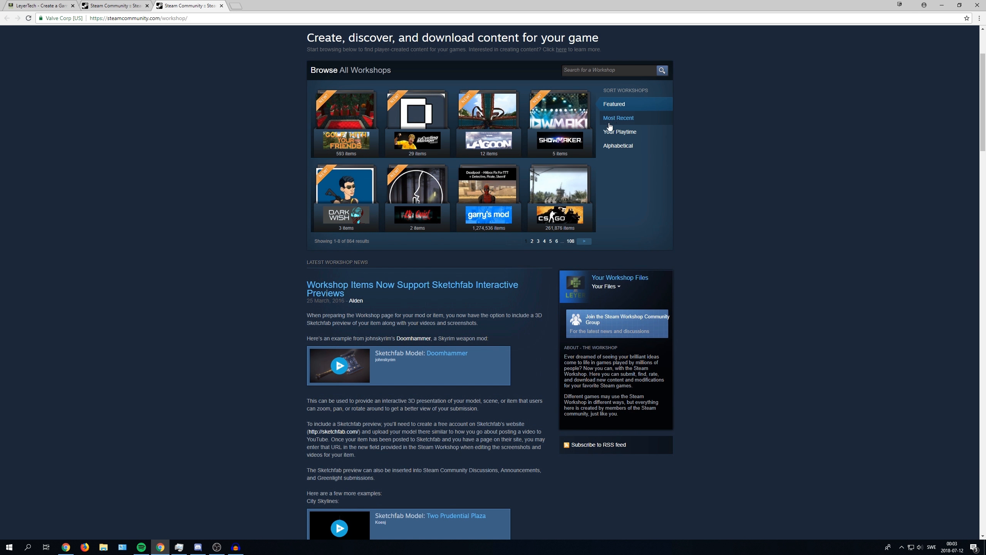
left_click(484, 222)
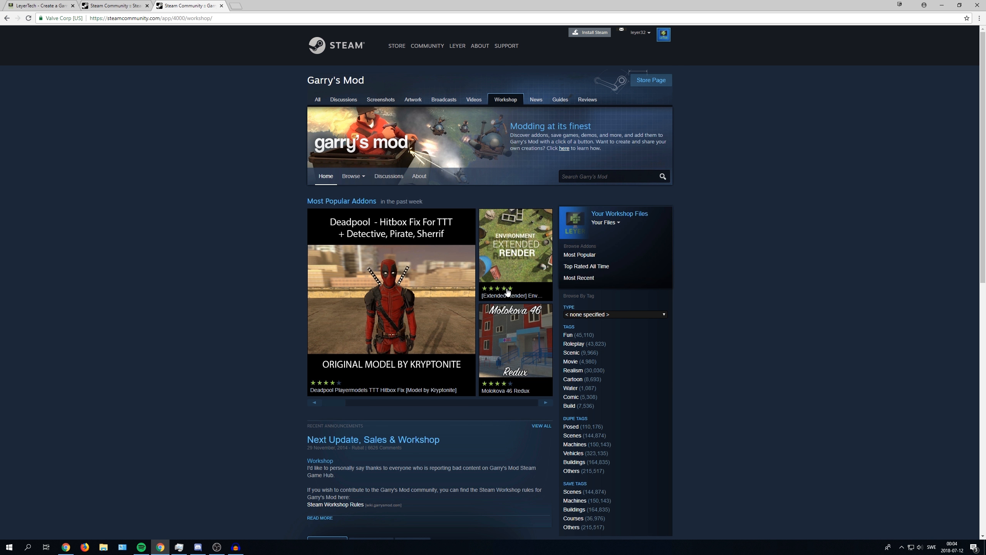
- Subscribe to the Deadpool Playermodels TTT Hitbox Fix addon and add it to the Test collection
mouse_move(413, 272)
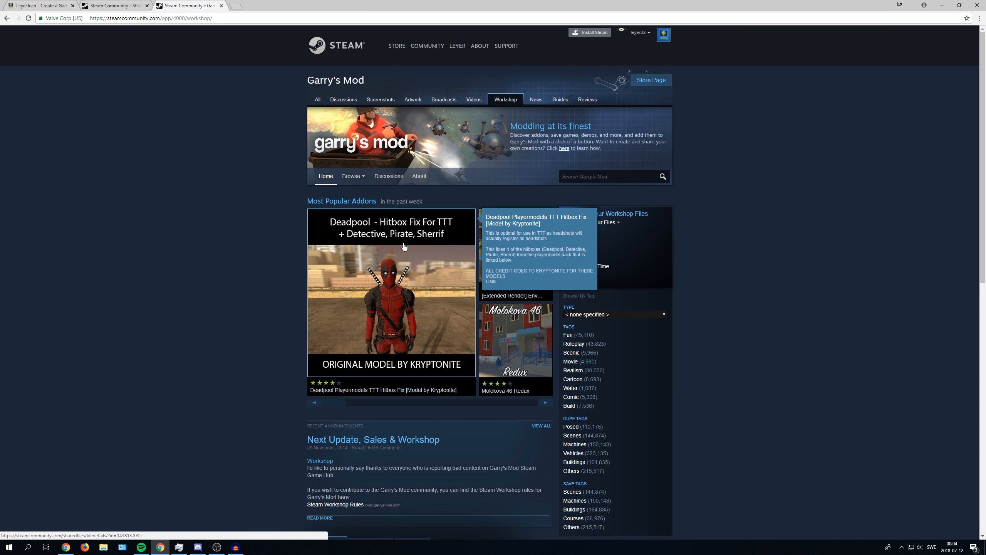
left_click(404, 245)
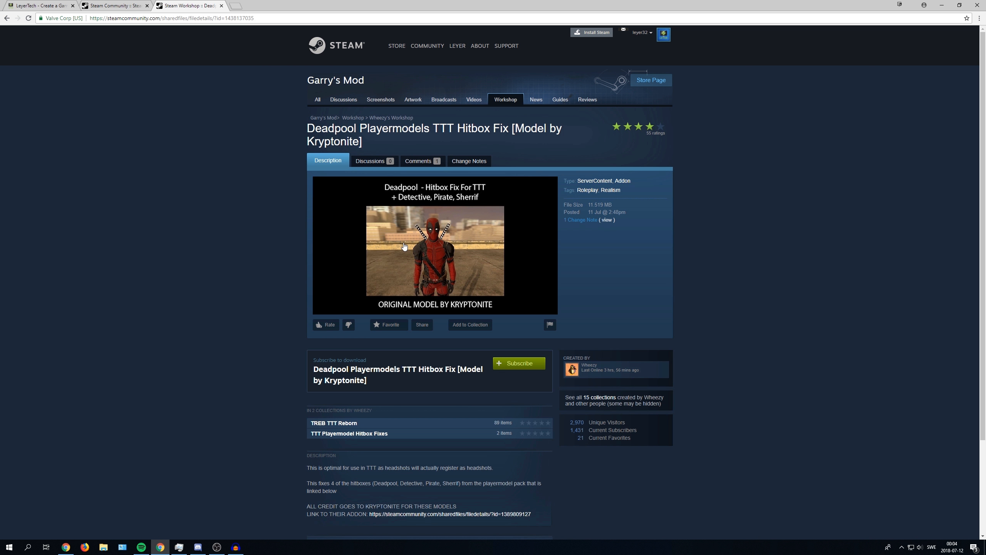
left_click(516, 363)
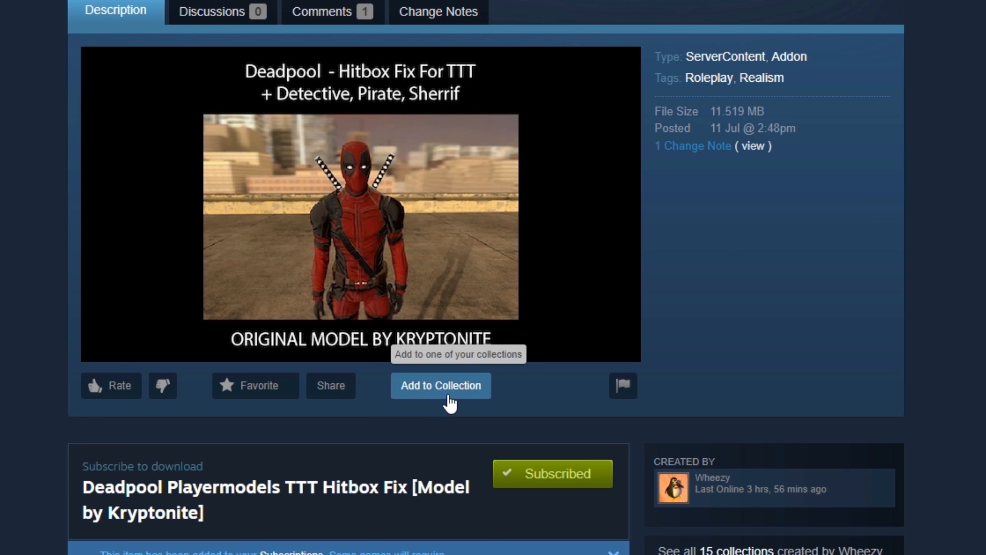
left_click(421, 387)
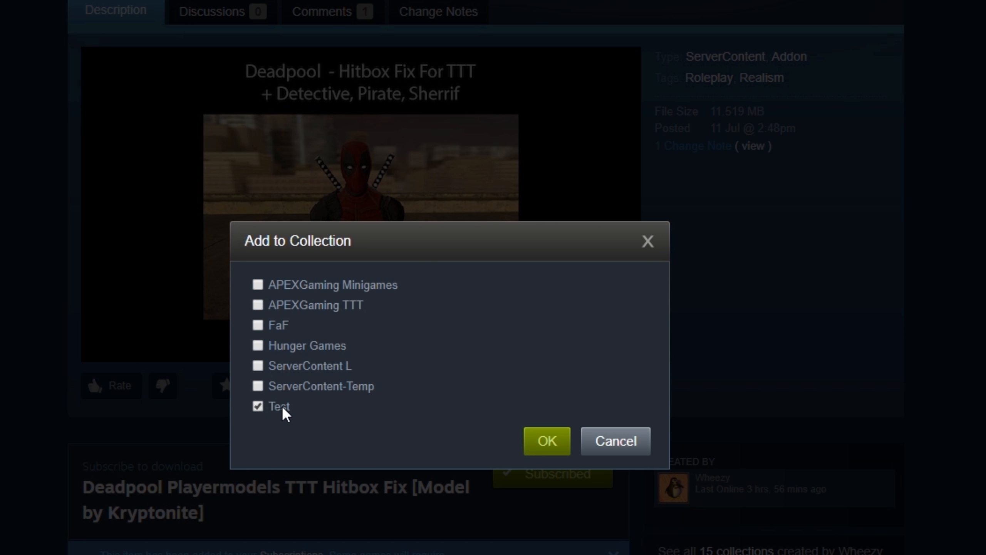
left_click(540, 447)
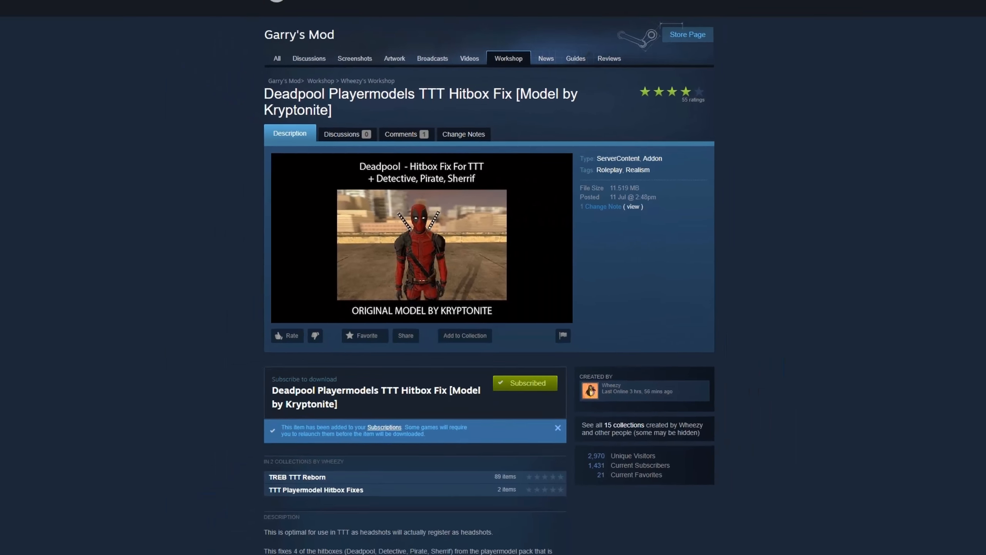
- Refresh the Test collection's contents page, check its subscribed items, and save to continue
left_click(135, 1)
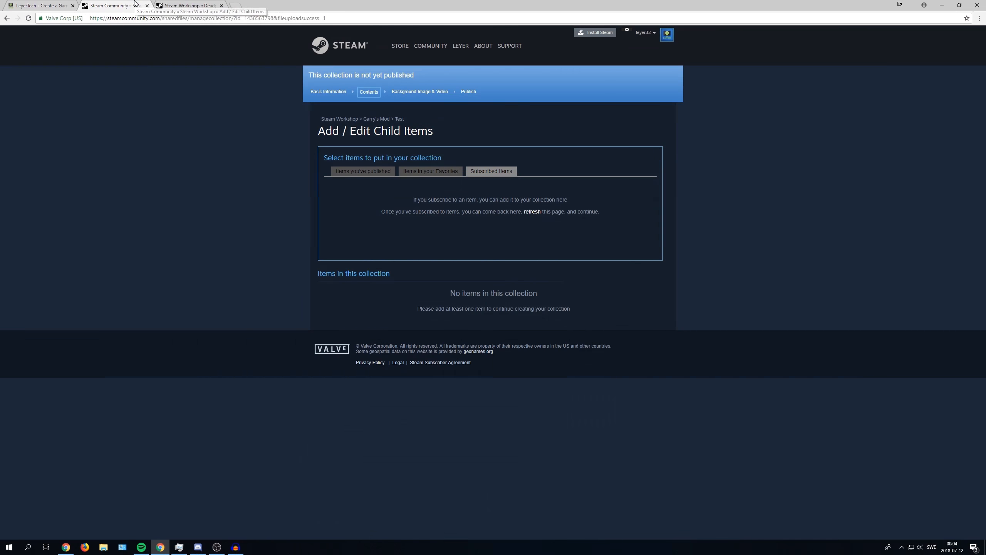
left_click(532, 212)
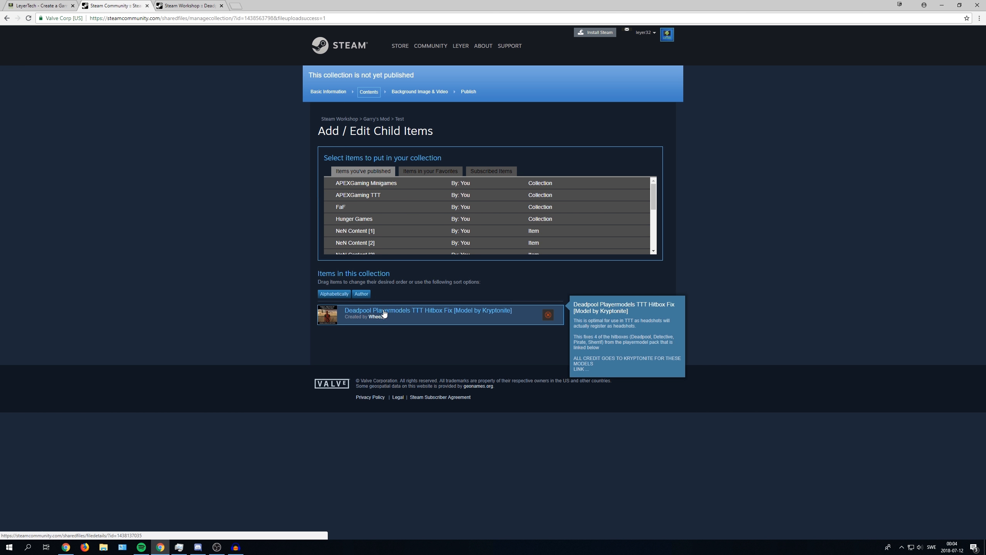
left_click(475, 176)
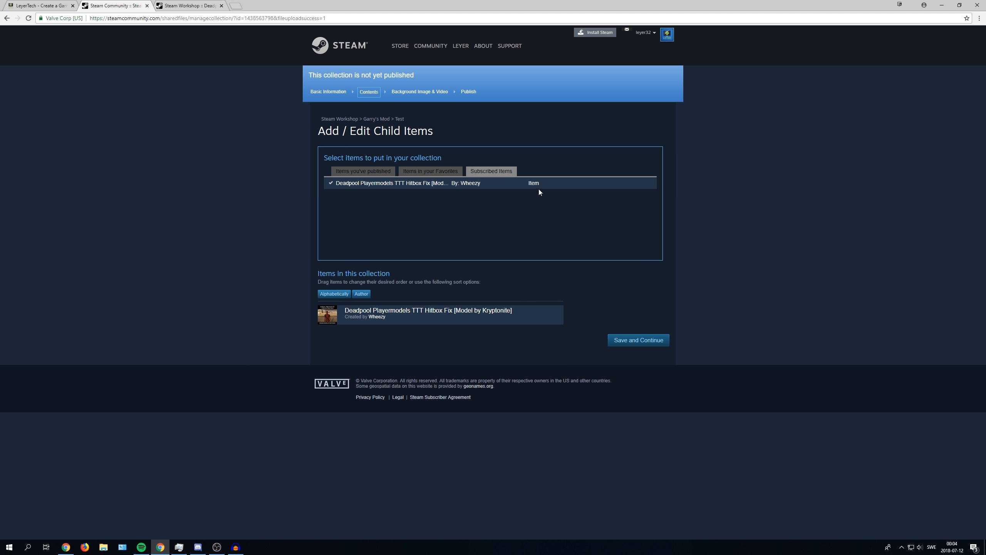
mouse_move(622, 187)
left_click(628, 341)
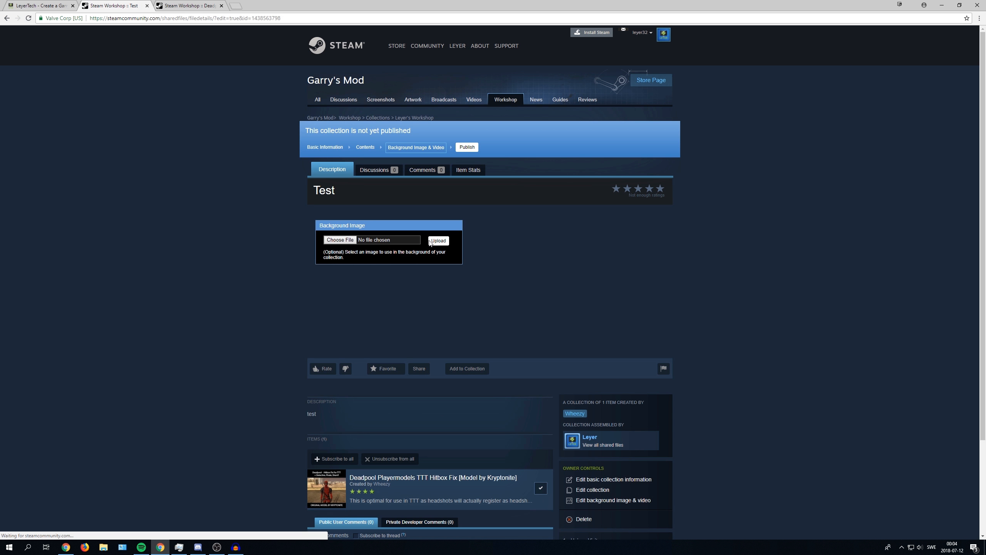
- Review the Test collection's page and publish the collection
scroll(461, 248, "down", 3)
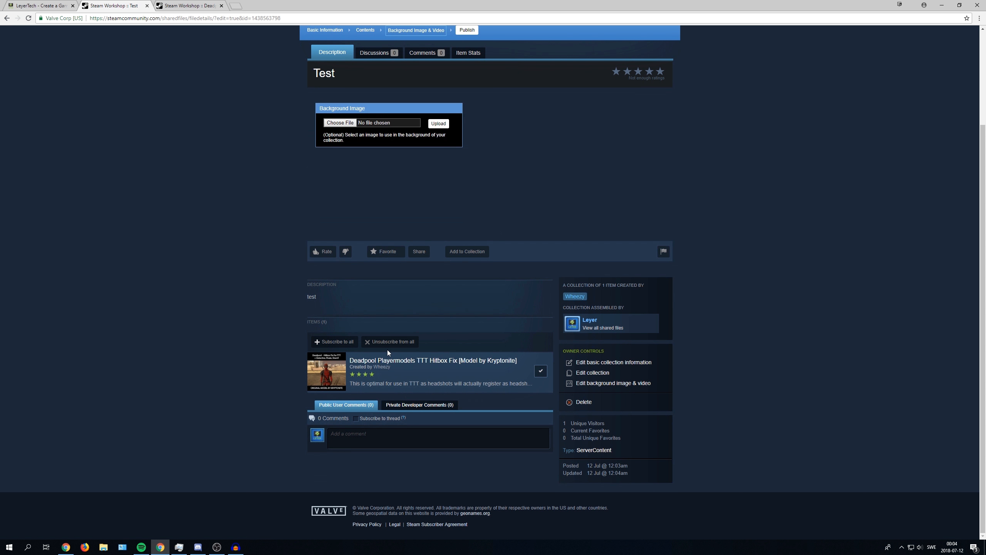
scroll(566, 352, "up", 3)
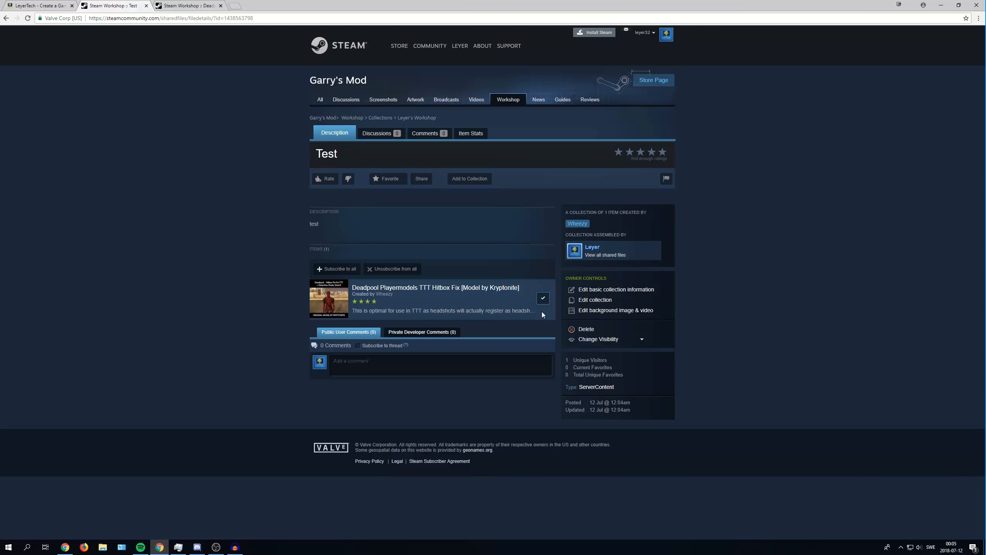
mouse_move(541, 312)
- Open the start batch file in C:\gmodserver for editing in Notepad and show the end of its command line
left_click(103, 547)
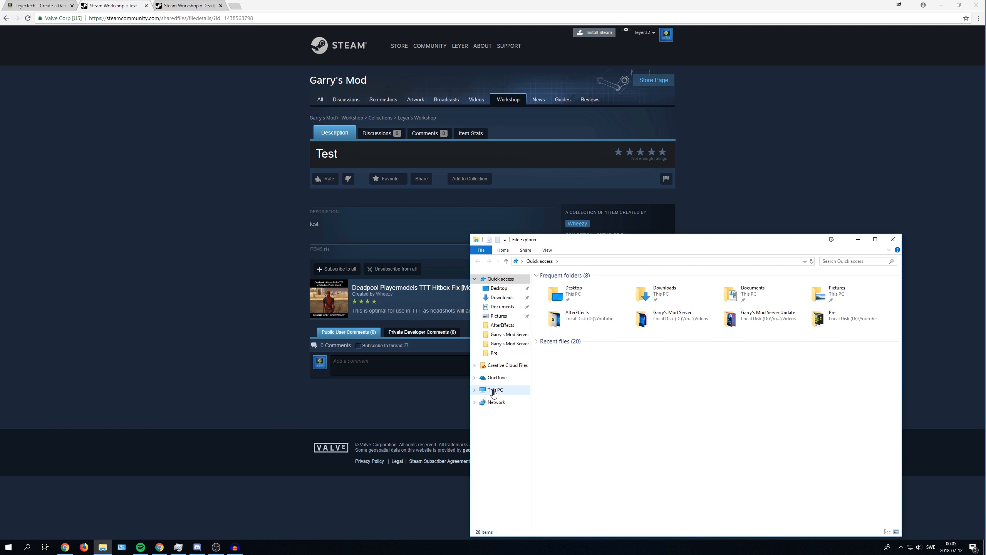
double_click(568, 376)
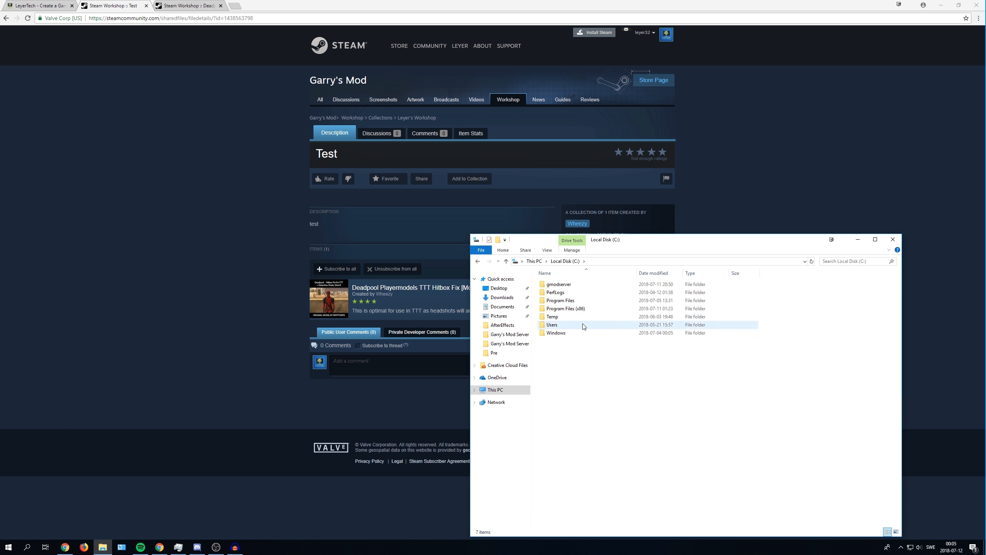
double_click(570, 288)
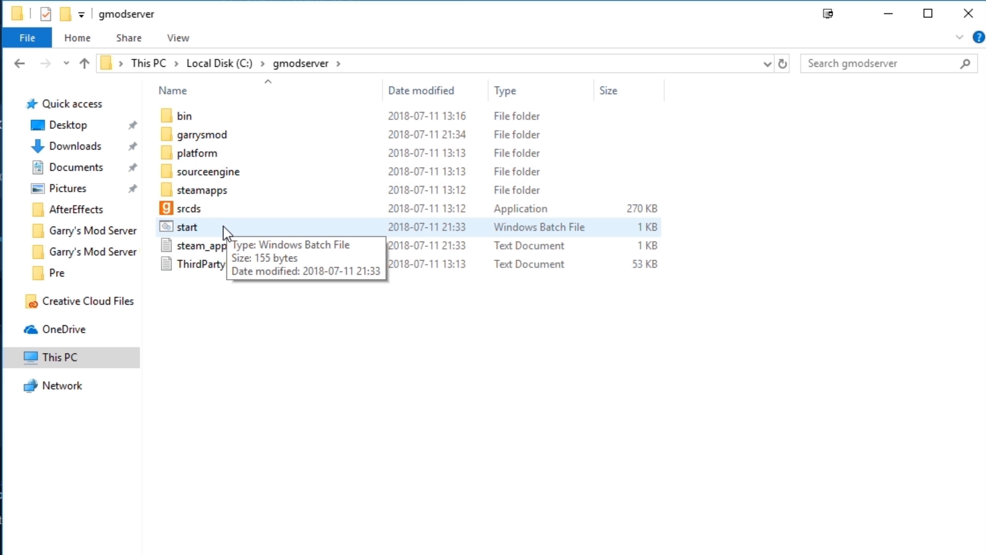
right_click(223, 230)
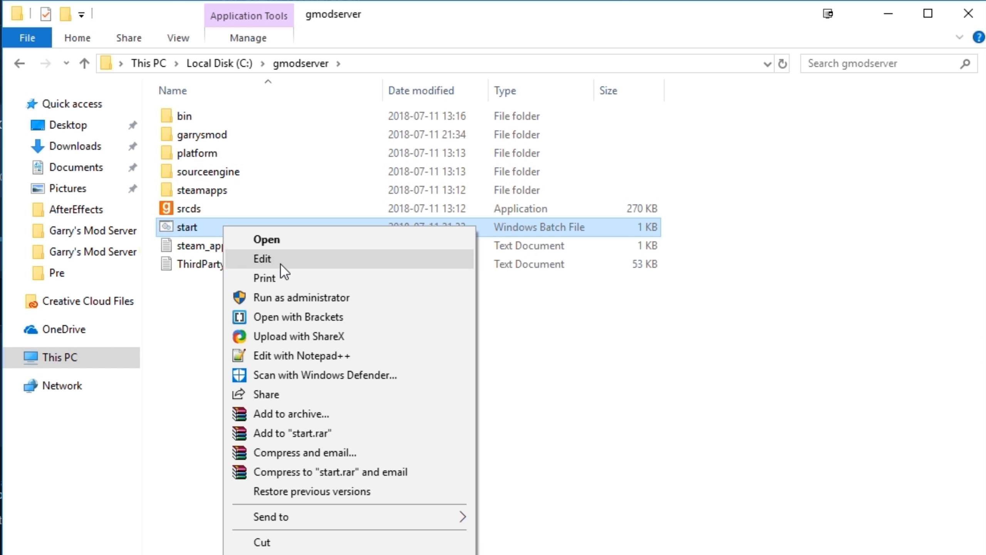
left_click(281, 263)
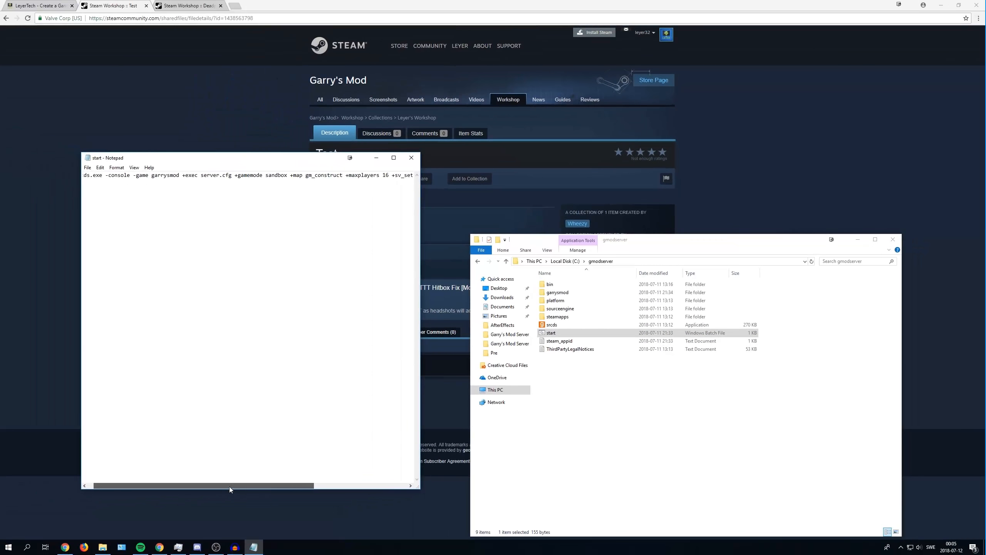
left_click_drag(230, 486, 341, 479)
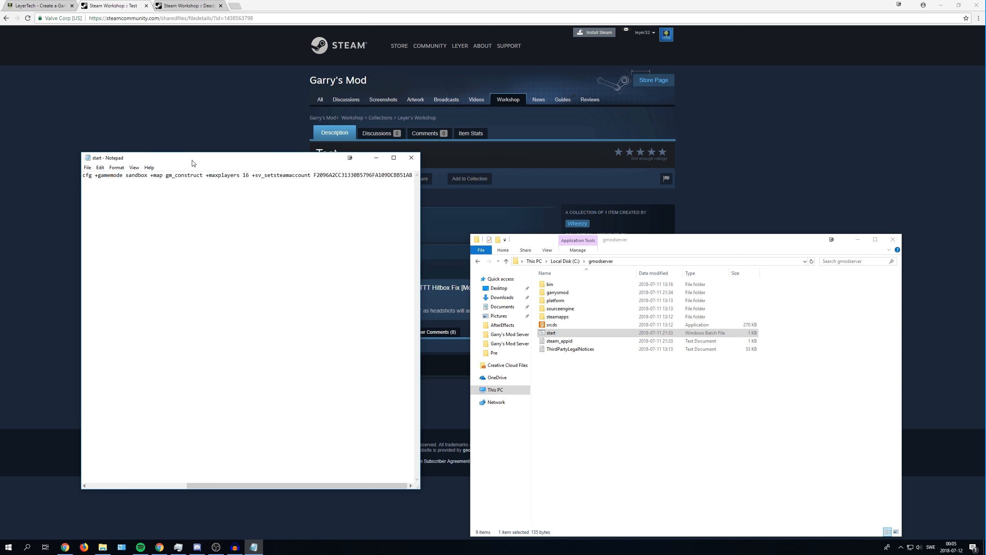
- Copy "+host_workshop_collection WORKSHOPID" from step 3 of the tutorial page in Chrome
left_click(47, 7)
scroll(352, 165, "down", 2)
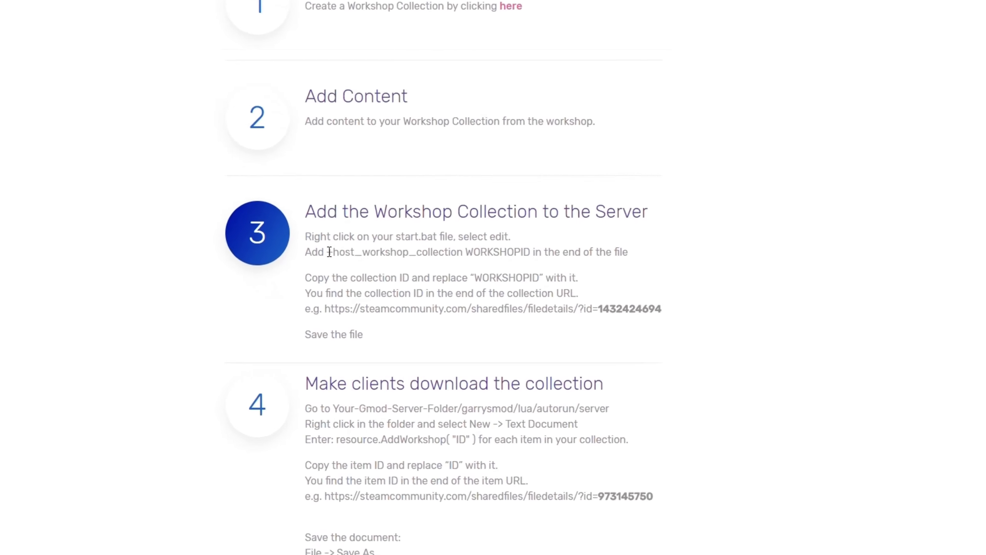
left_click_drag(329, 251, 506, 253)
left_click_drag(562, 210, 598, 209)
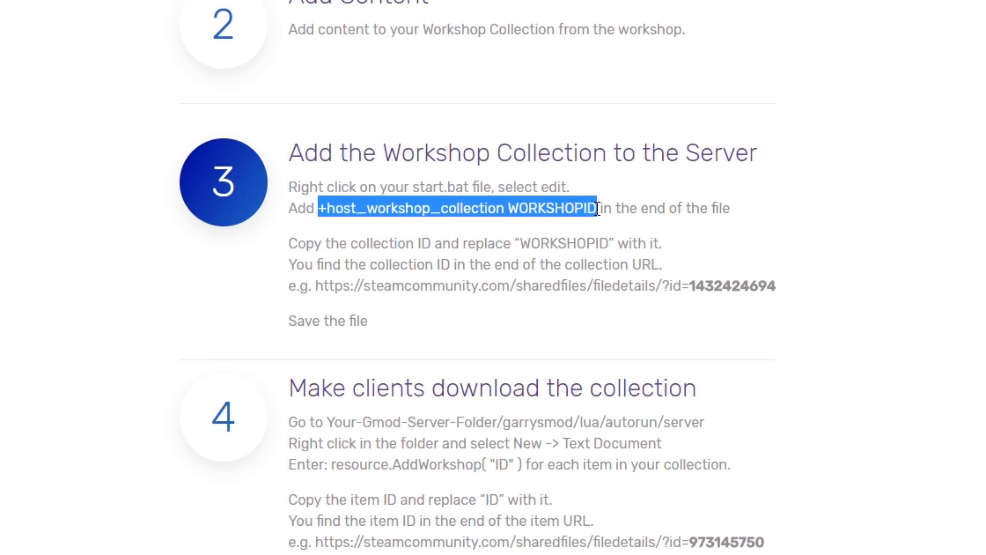
right_click(605, 210)
left_click(618, 220)
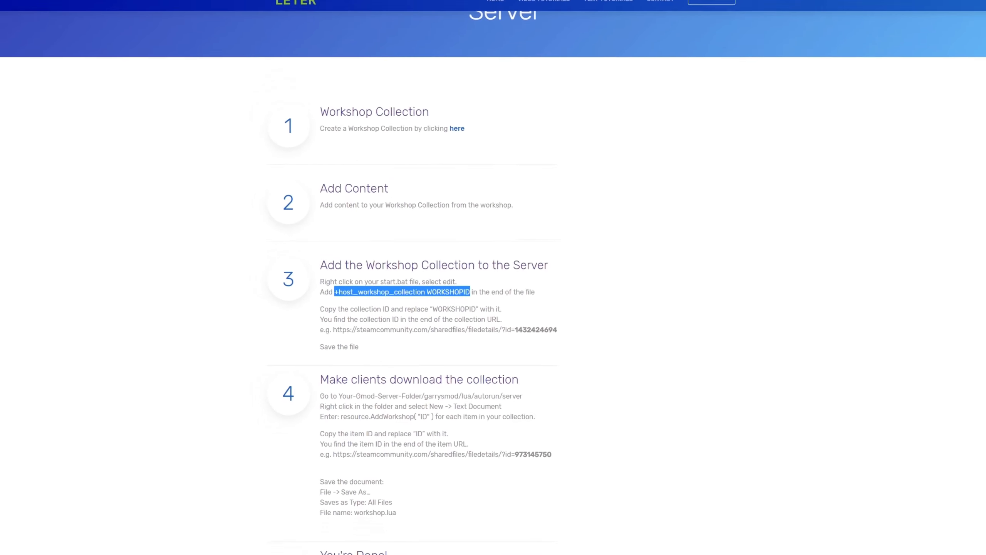
- Switch to Notepad, append "+host_workshop_collection WORKSHOPID" to the end of the start file's command line, and select the WORKSHOPID placeholder
left_click(254, 546)
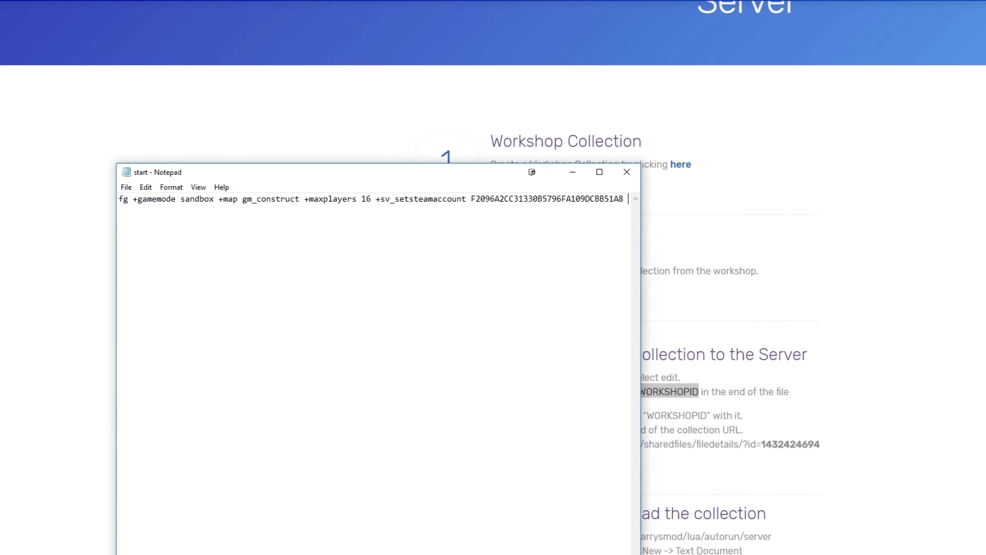
key("ctrl+v")
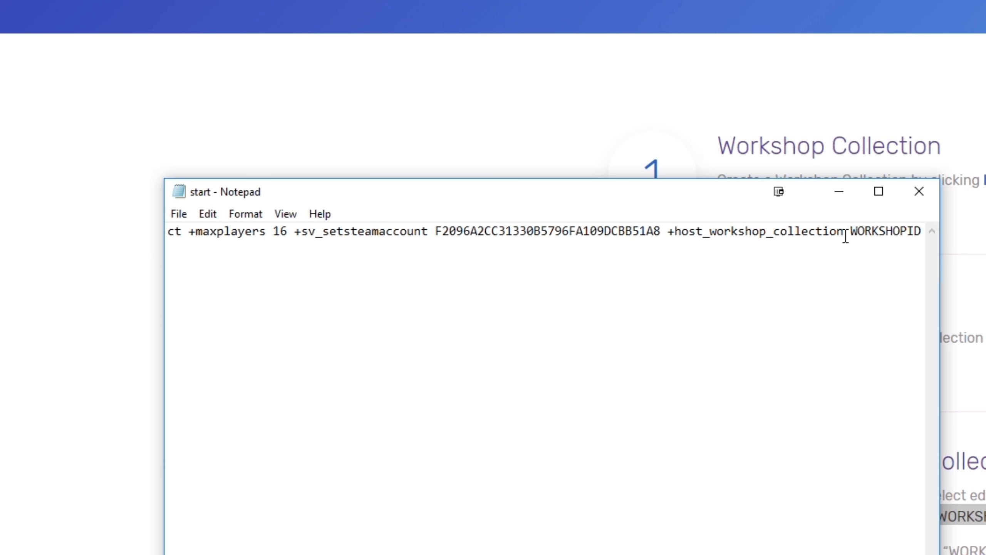
left_click_drag(848, 232, 927, 231)
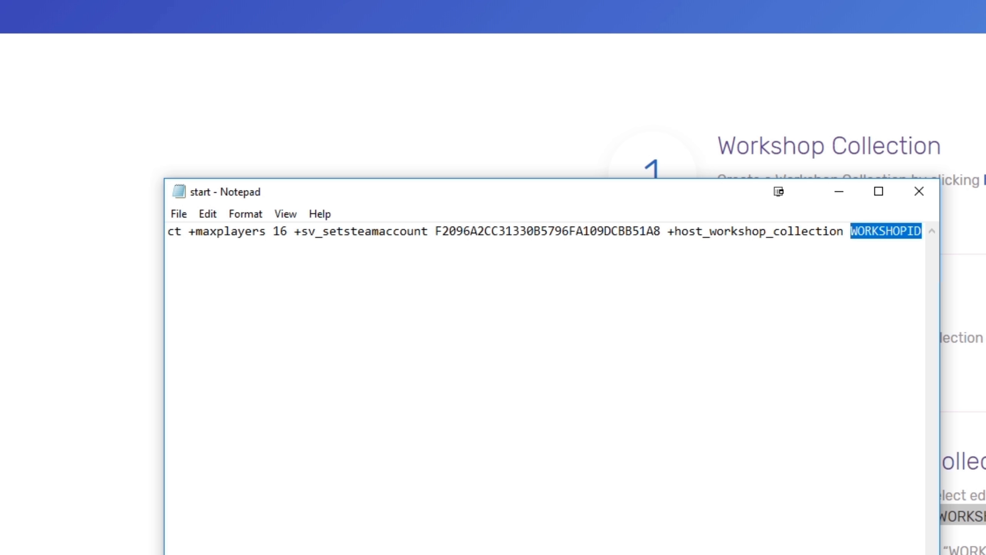
left_click(140, 2)
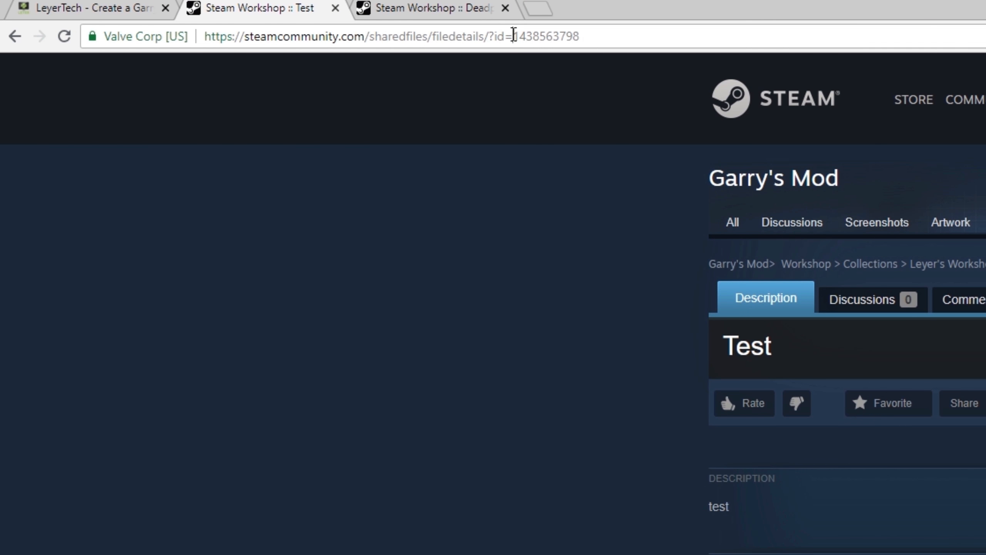
left_click_drag(581, 36, 516, 26)
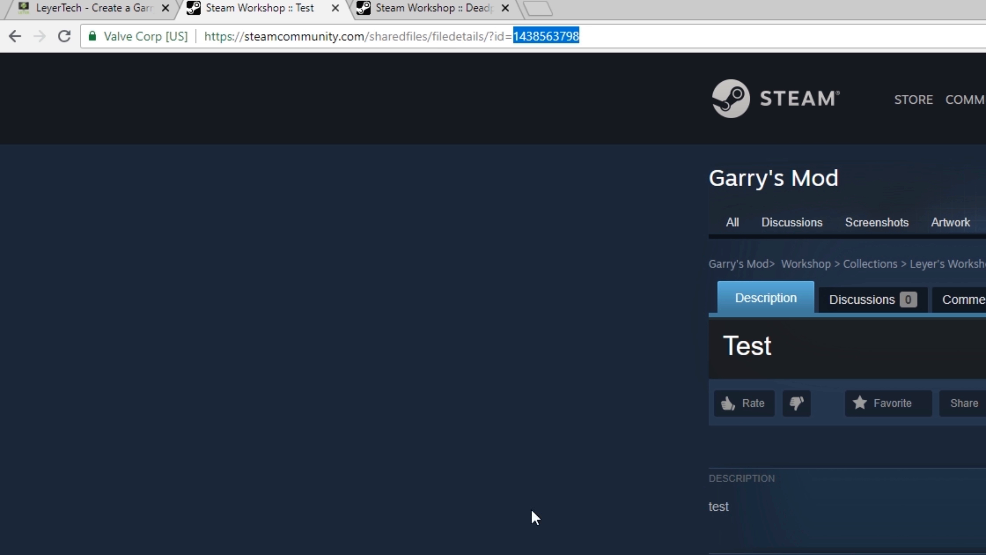
left_click(539, 553)
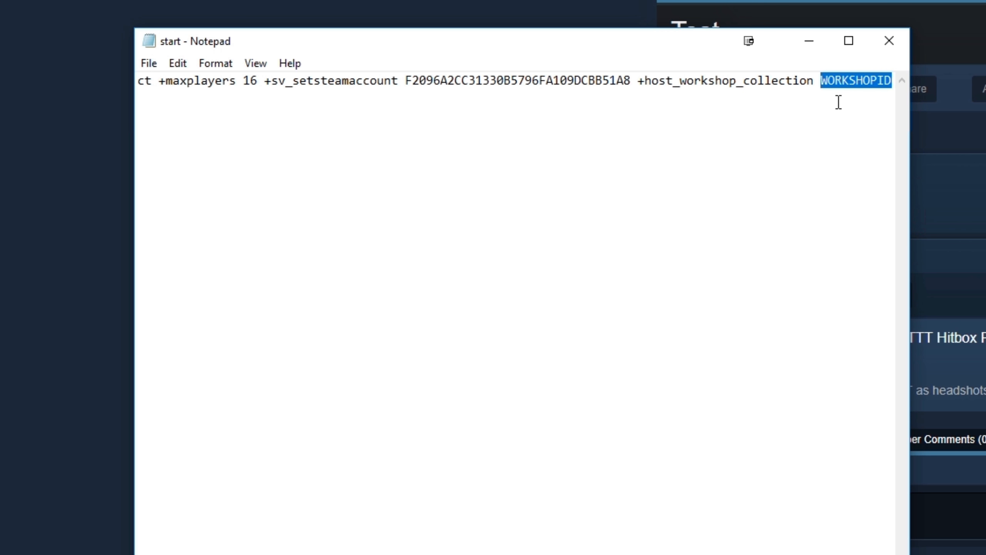
key("ctrl+v")
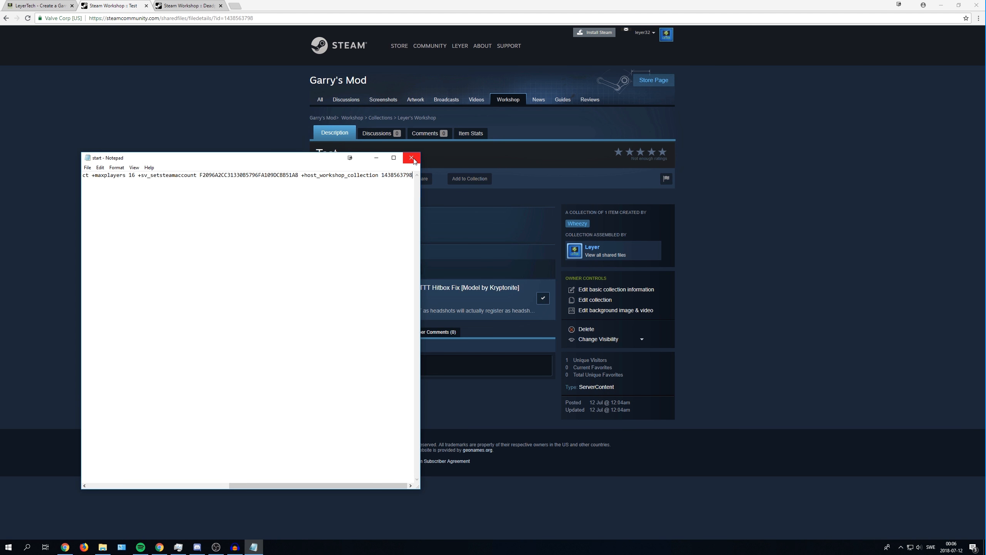
left_click(414, 161)
left_click(467, 280)
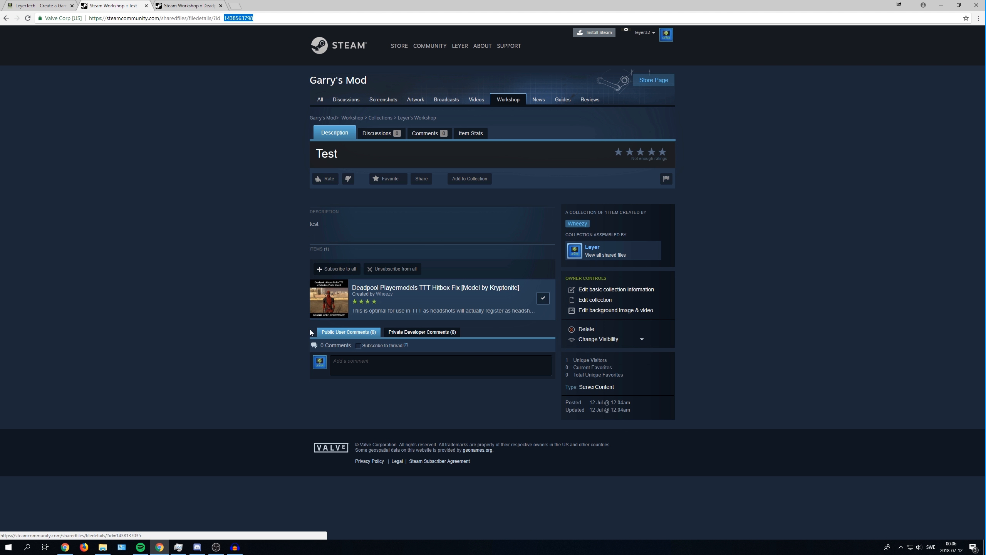
- Switch to File Explorer and open the garrysmod\lua\autorun\server folder inside C:\gmodserver
left_click(110, 547)
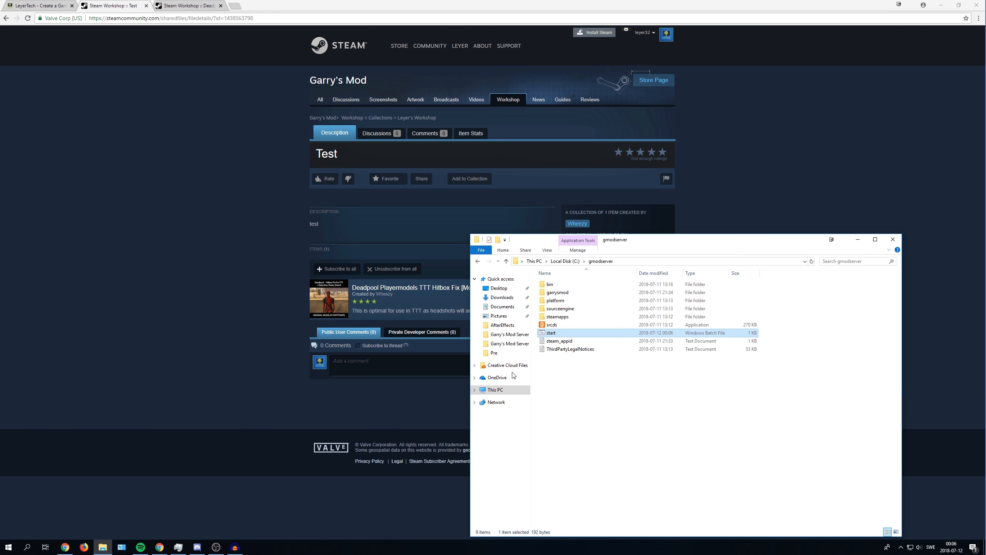
left_click_drag(618, 247, 607, 222)
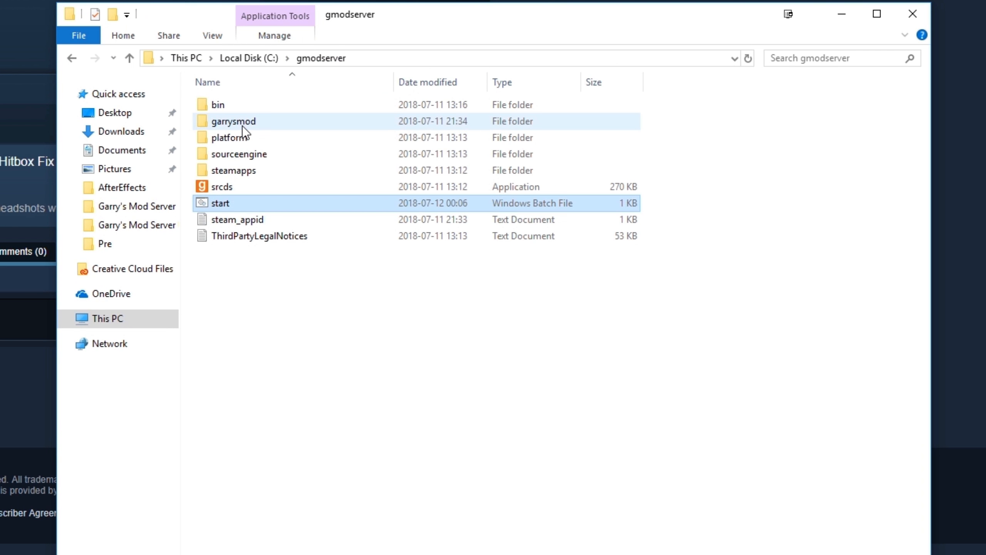
left_click(241, 125)
double_click(242, 126)
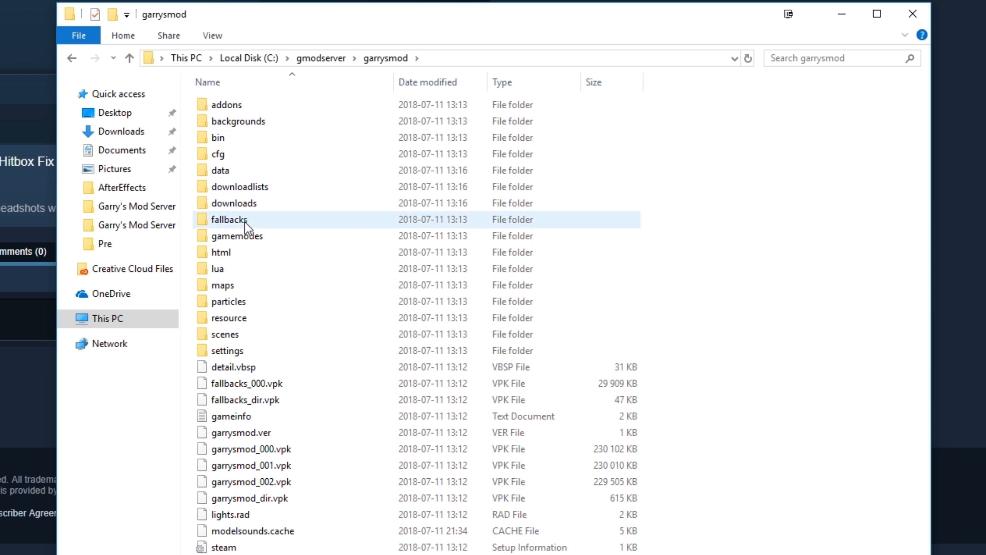
double_click(217, 269)
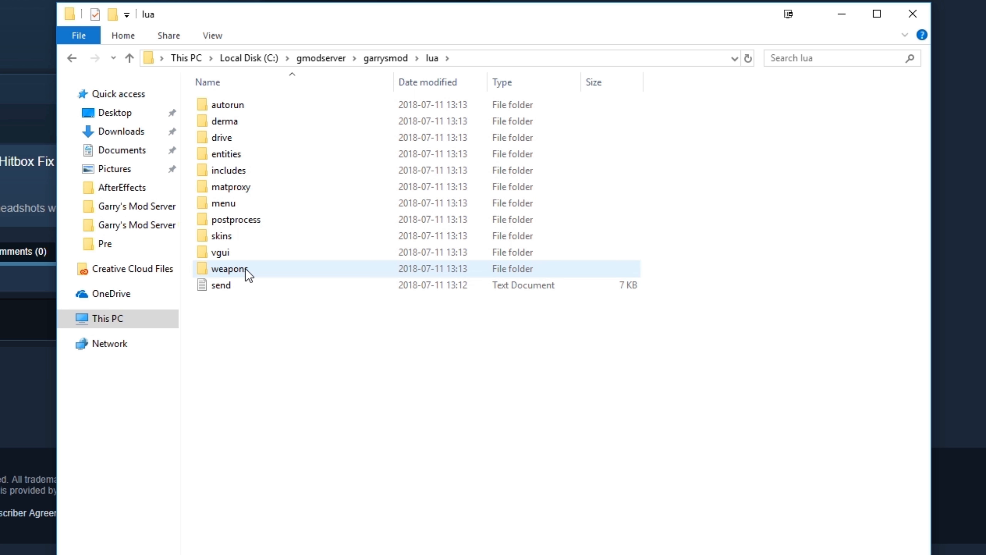
double_click(277, 105)
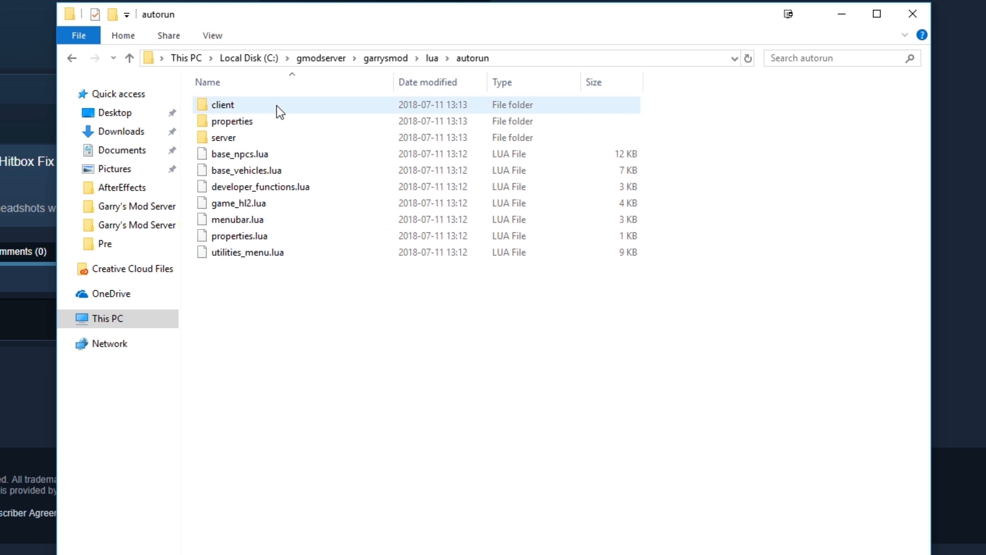
double_click(263, 141)
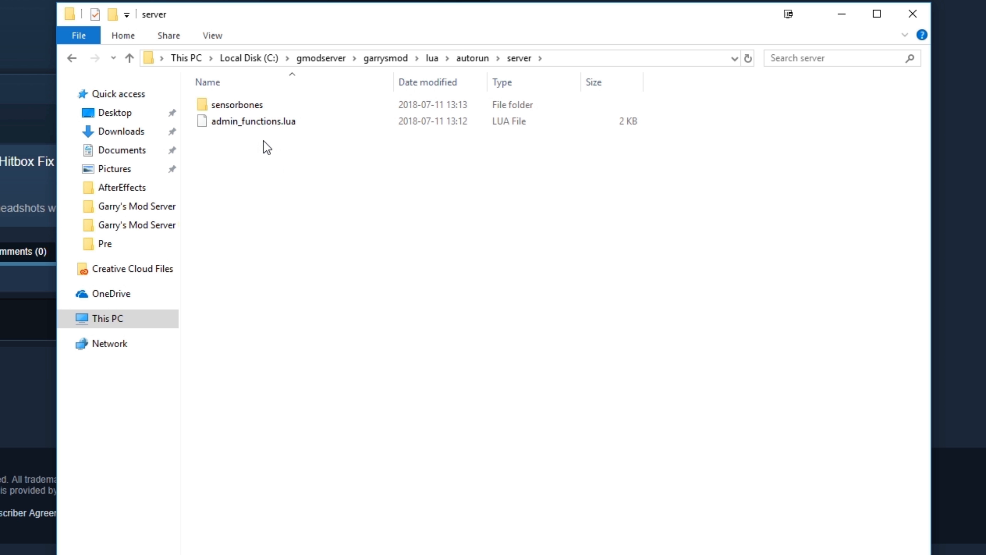
- Create a new text document with the default name in the server folder and open it in Notepad
right_click(256, 162)
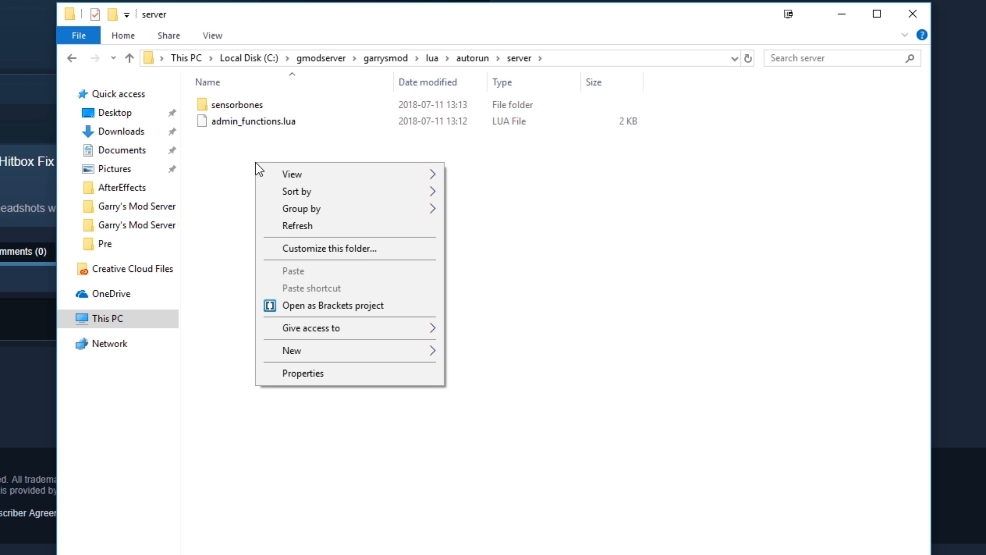
mouse_move(387, 357)
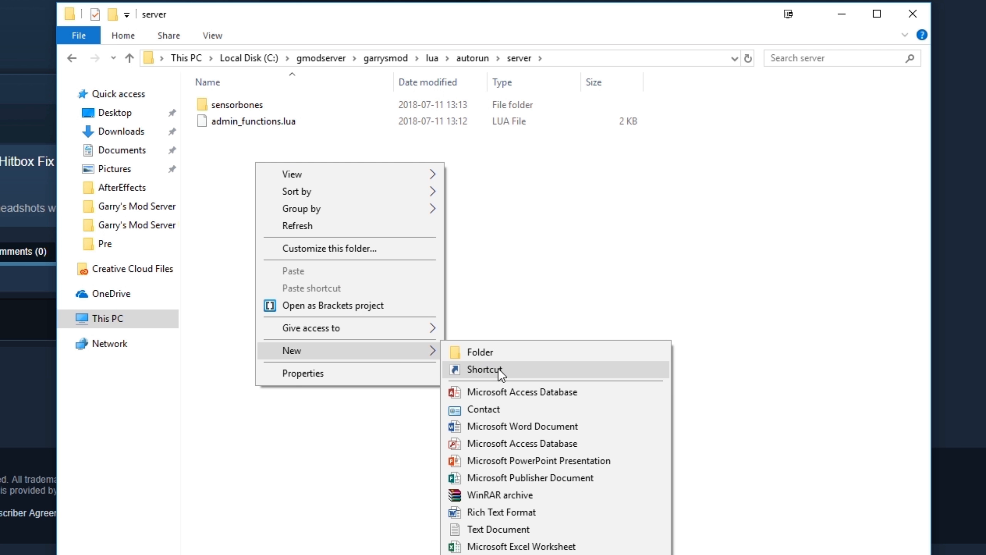
left_click(499, 526)
left_click(349, 316)
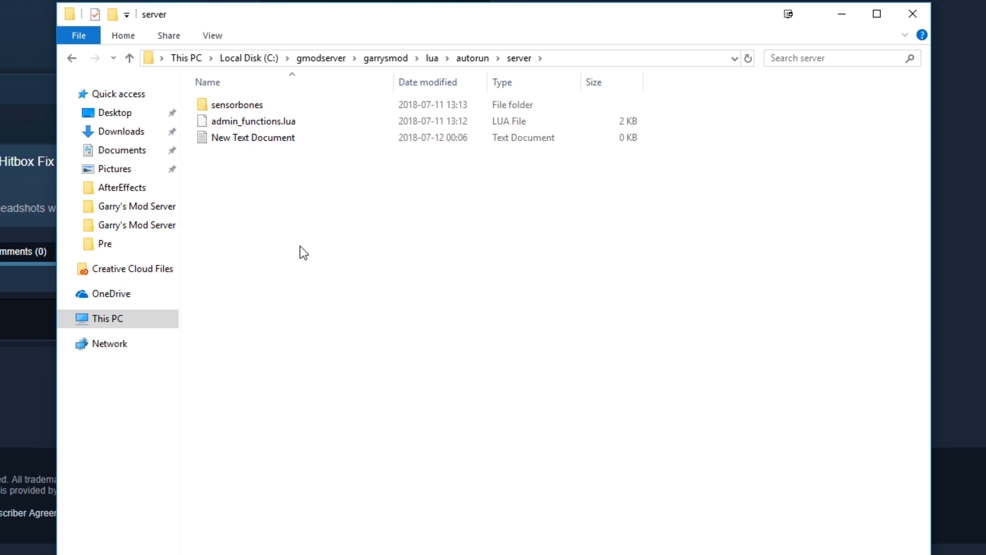
double_click(253, 142)
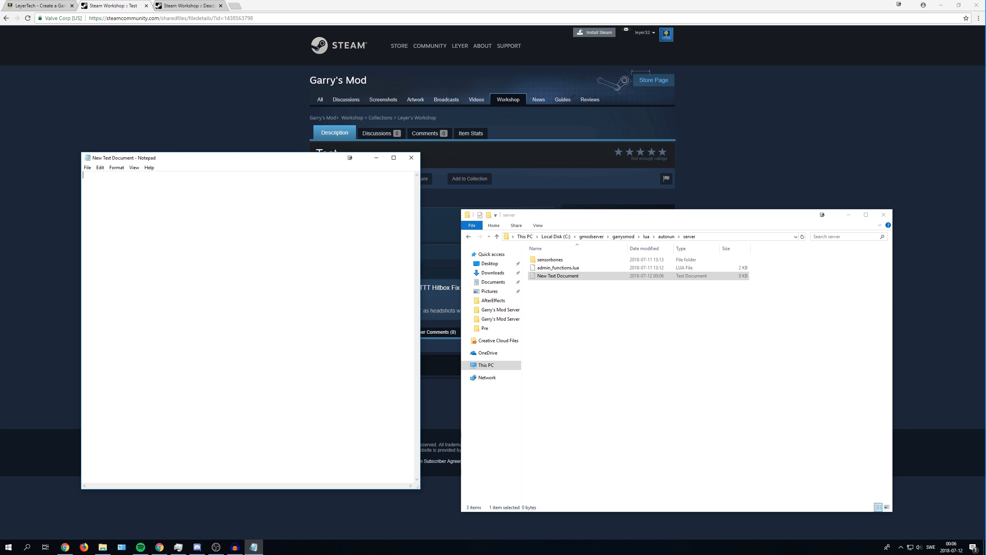
- Copy resource.AddWorkshop( "ID" ) from step 4 of the tutorial page in Chrome into the new text document in Notepad
left_click(73, 7)
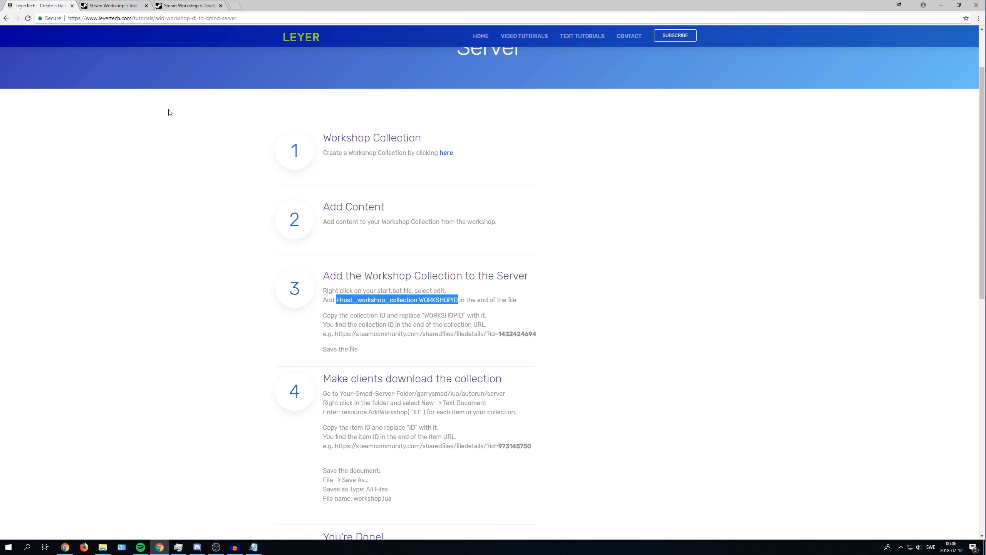
scroll(170, 110, "down", 2)
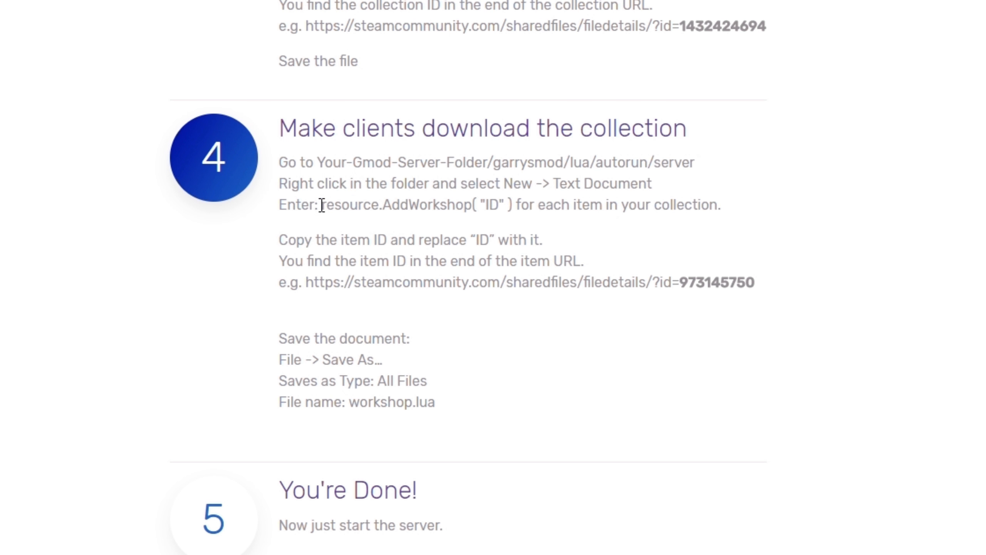
left_click_drag(322, 205, 515, 206)
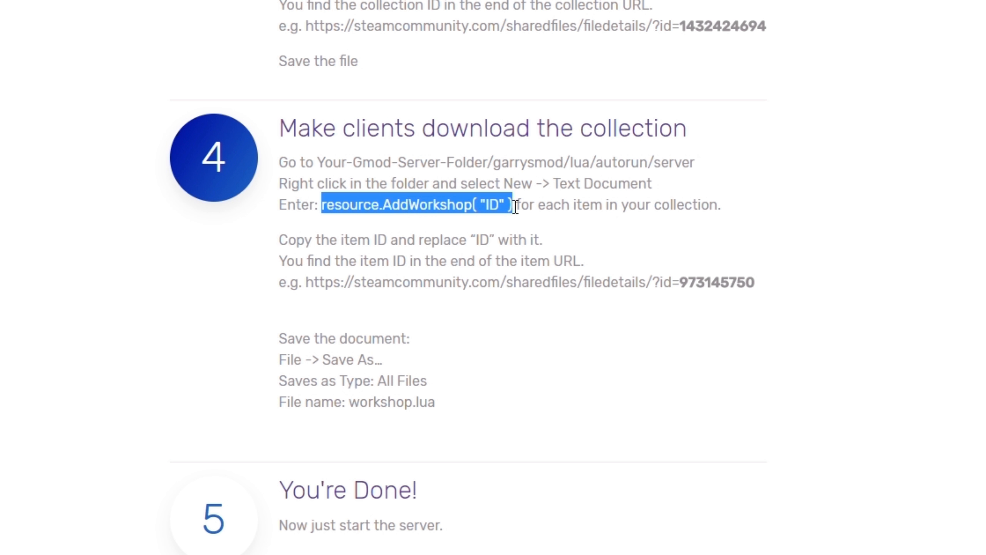
right_click(513, 205)
left_click(547, 219)
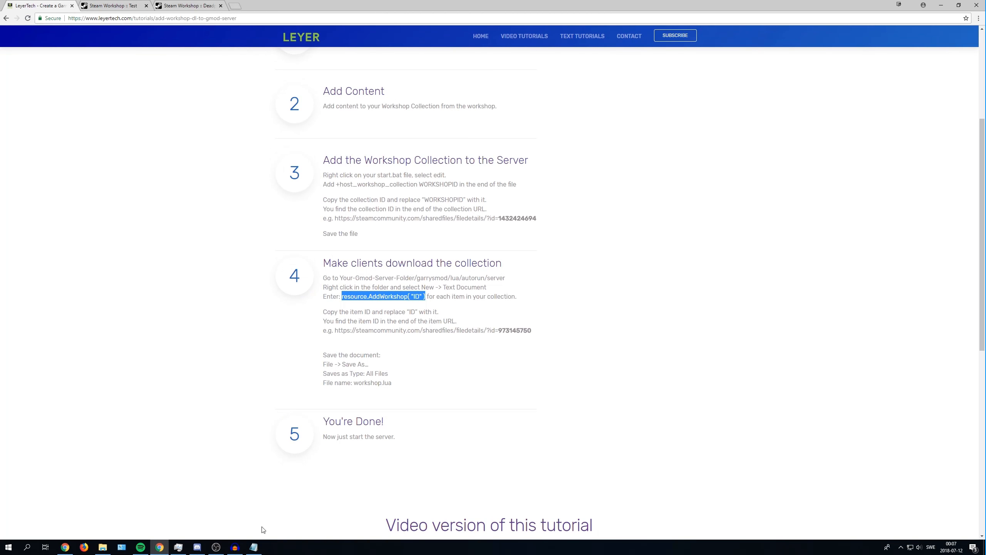
left_click(253, 547)
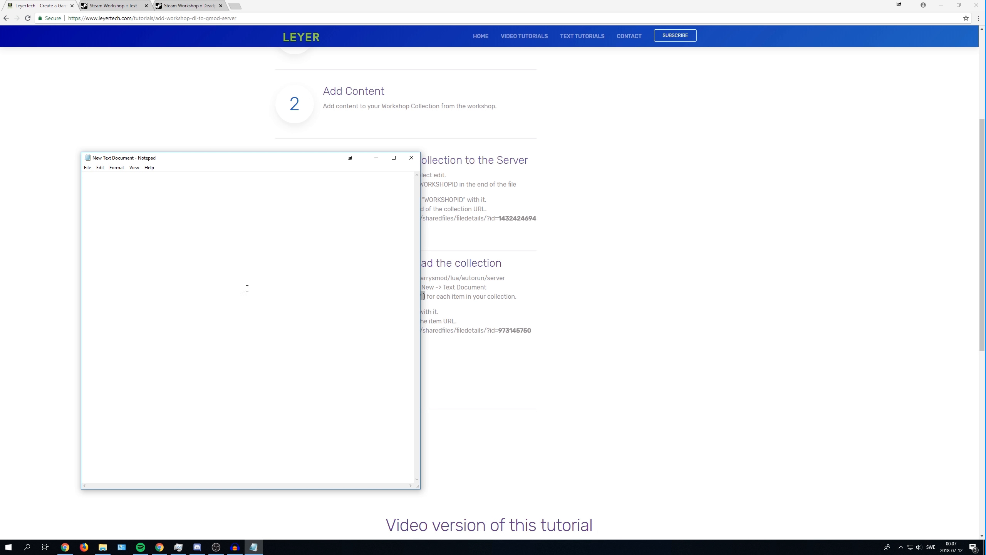
key("ctrl+v")
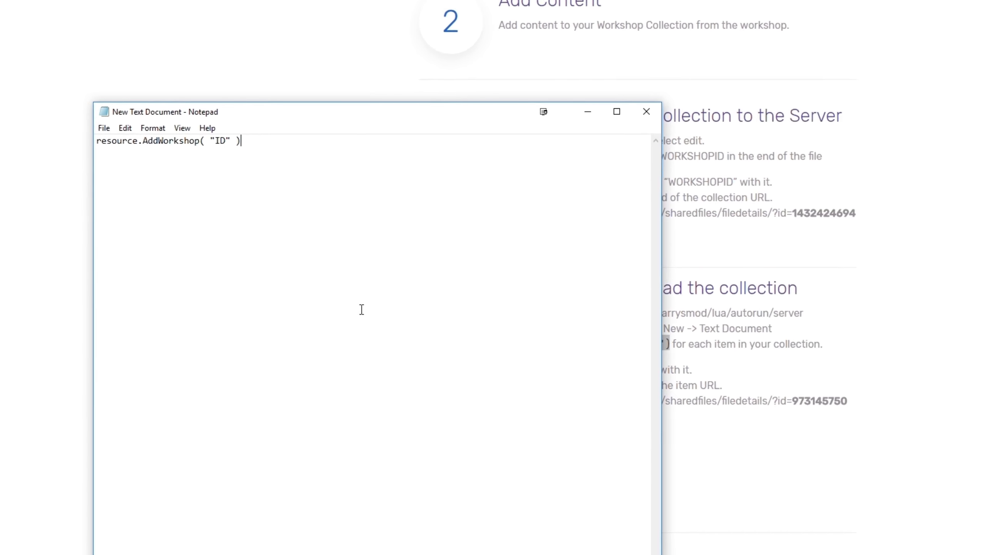
left_click_drag(286, 110, 273, 113)
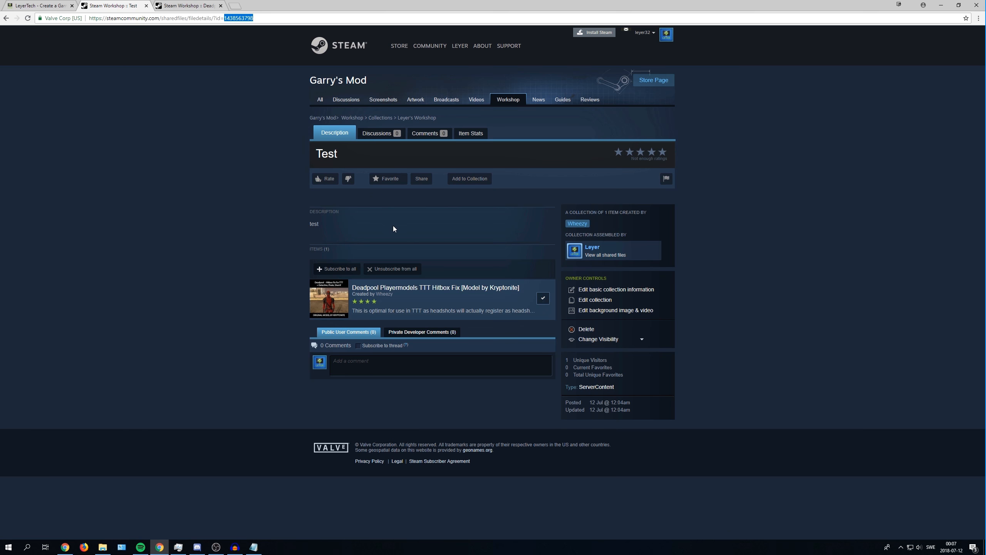
mouse_move(408, 292)
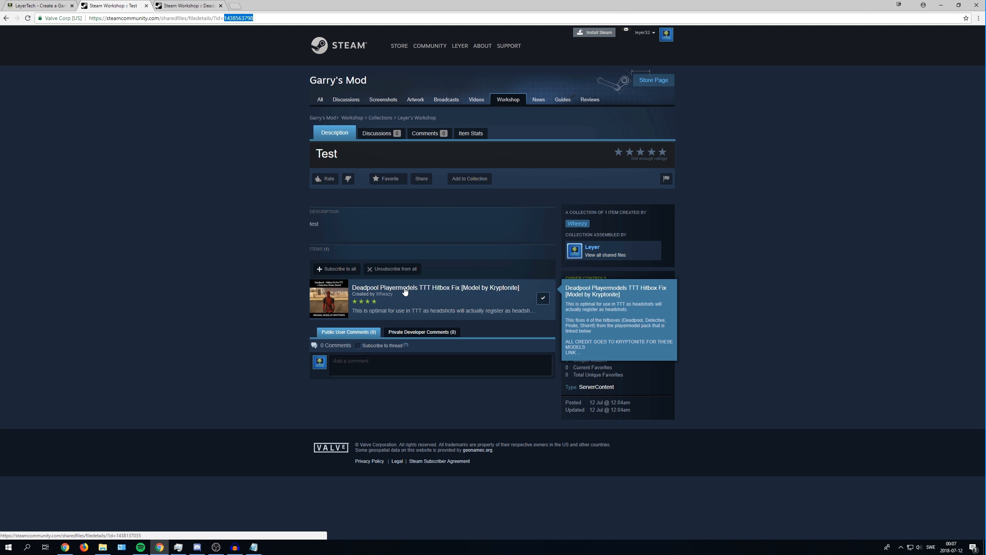
left_click(404, 292)
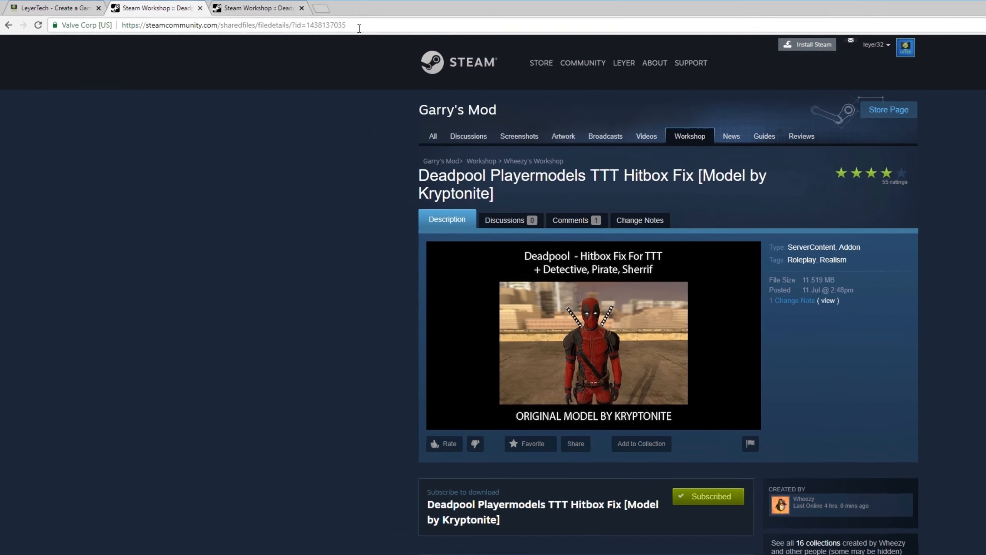
left_click_drag(359, 29, 312, 41)
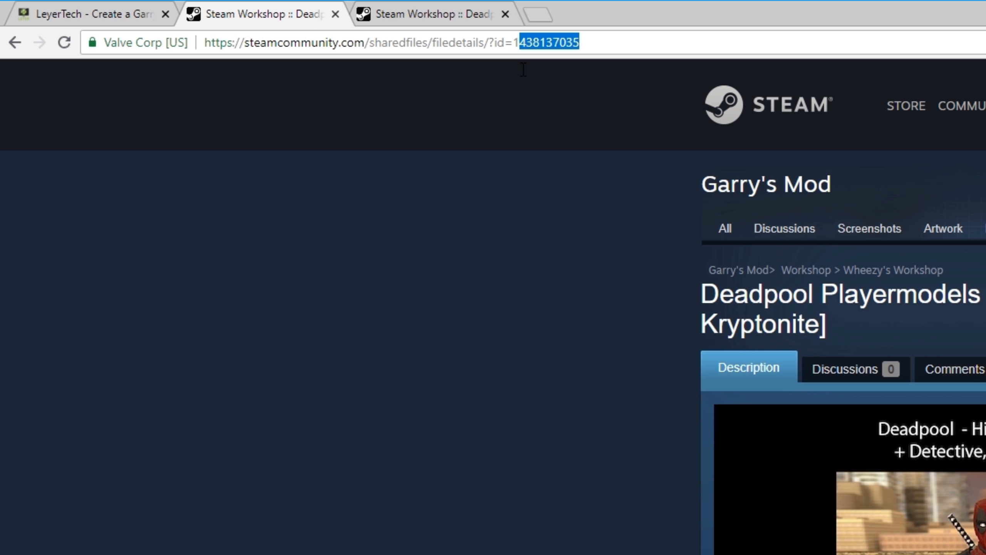
left_click_drag(523, 69, 512, 73)
key("ctrl+c")
key("alt+Tab")
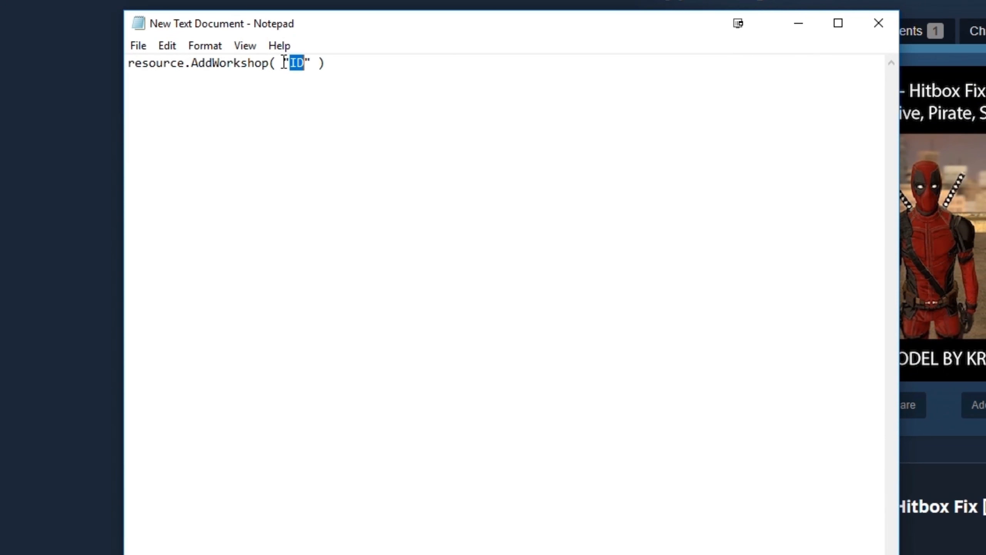
key("ctrl+v")
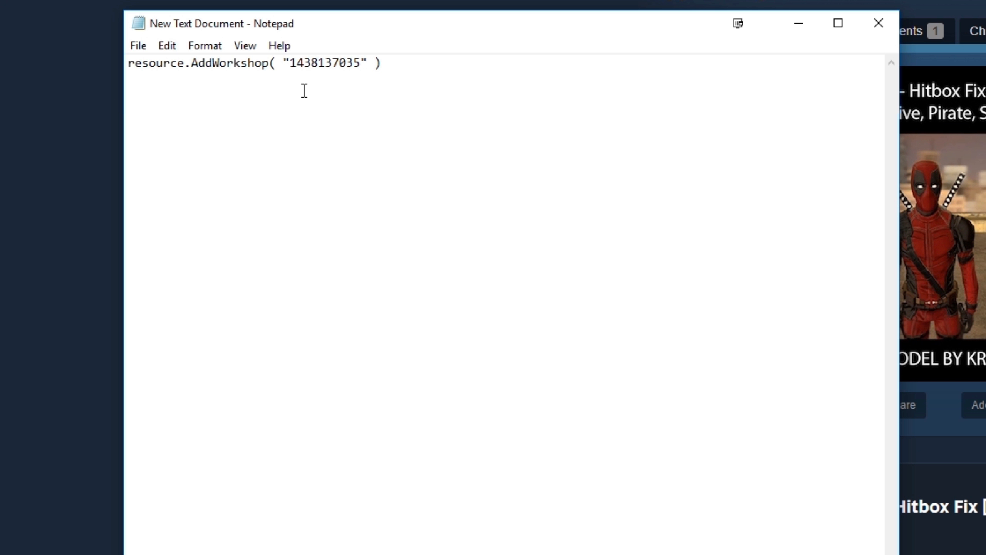
- Duplicate the resource.AddWorkshop line onto a second line, and delete the duplicate
left_click_drag(451, 66, 119, 61)
key("ctrl+c")
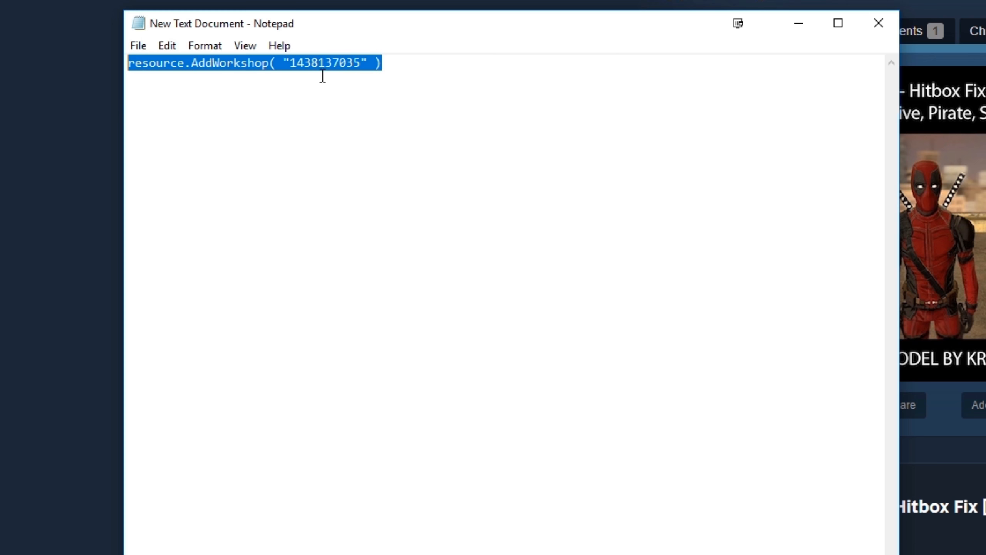
left_click(404, 67)
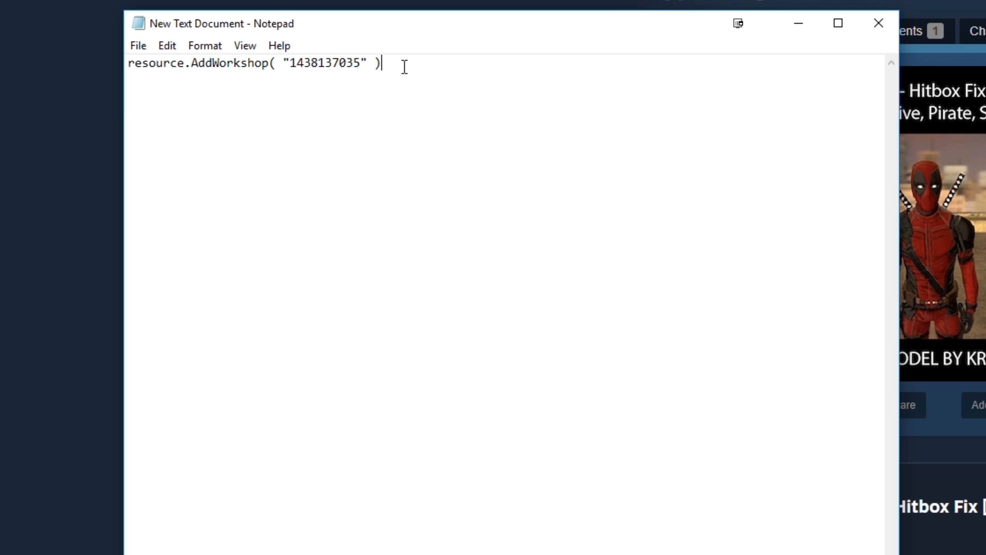
key("Return")
key("ctrl+v")
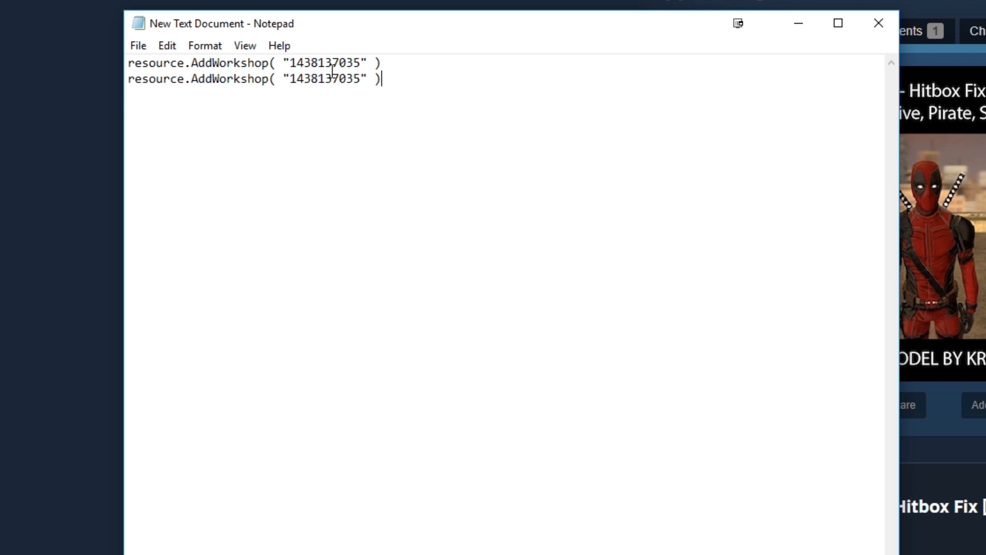
left_click_drag(291, 78, 126, 83)
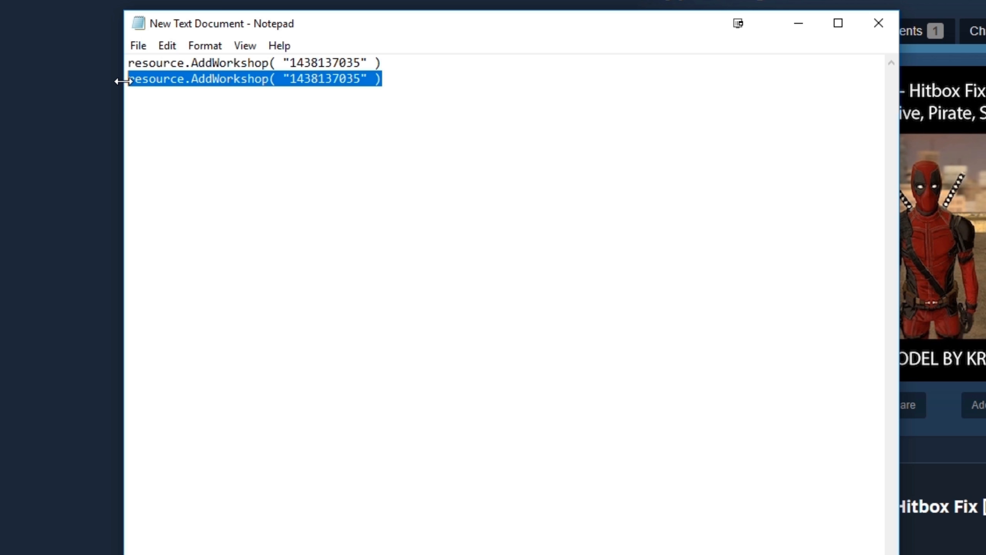
key("BackSpace")
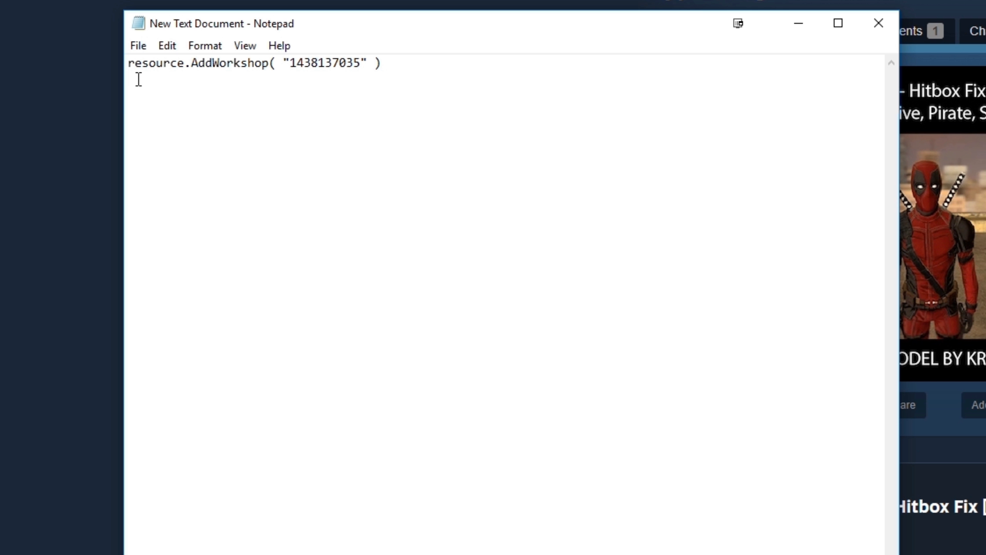
- Save the text document under the name workshop.lua in the autorun server folder, using the All Files type
left_click(138, 46)
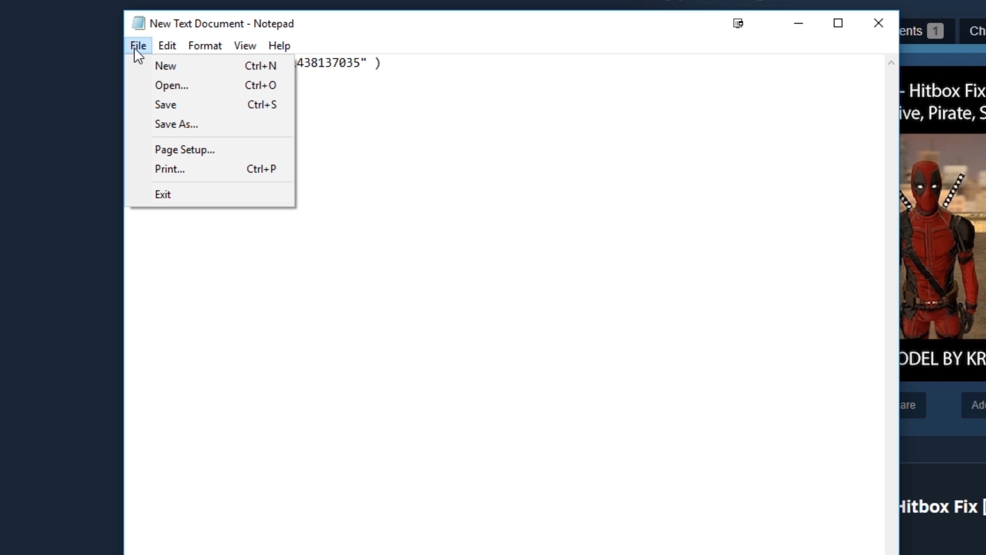
left_click(182, 124)
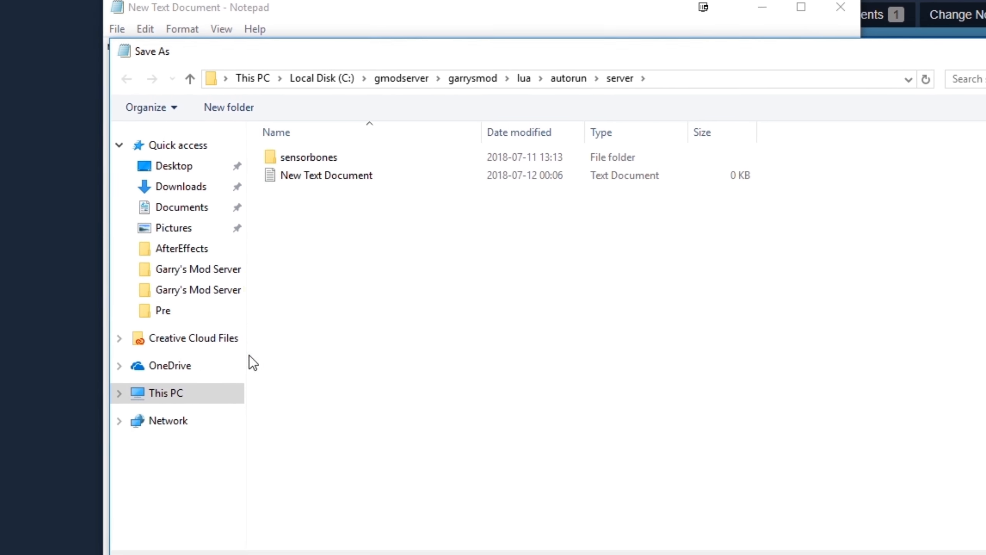
left_click(192, 525)
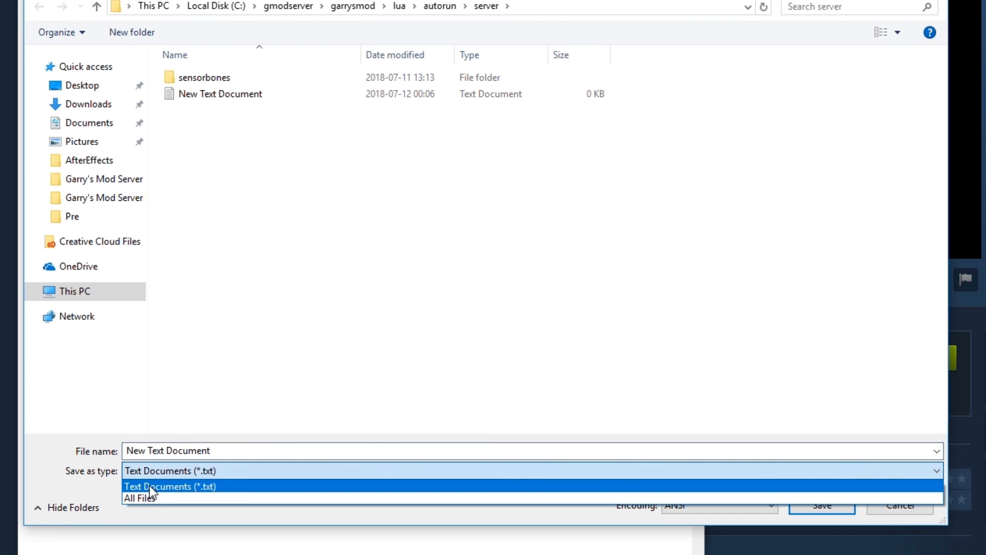
left_click(151, 497)
left_click(227, 448)
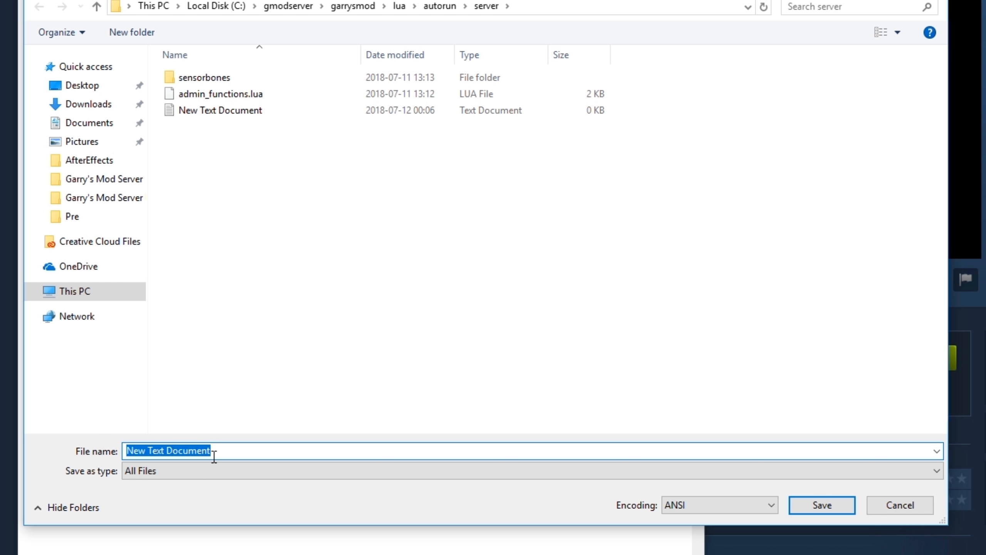
type("workshop.")
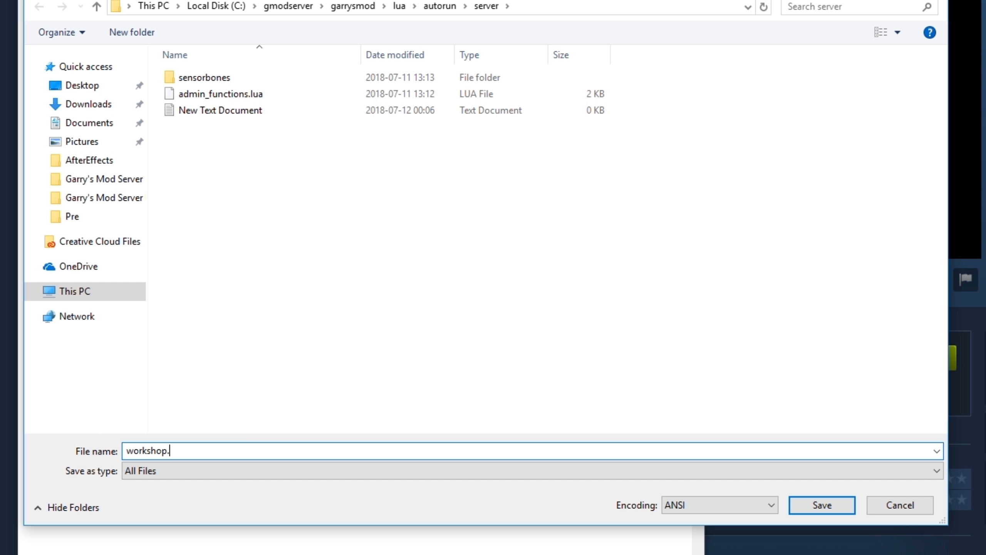
type("lua")
left_click(811, 510)
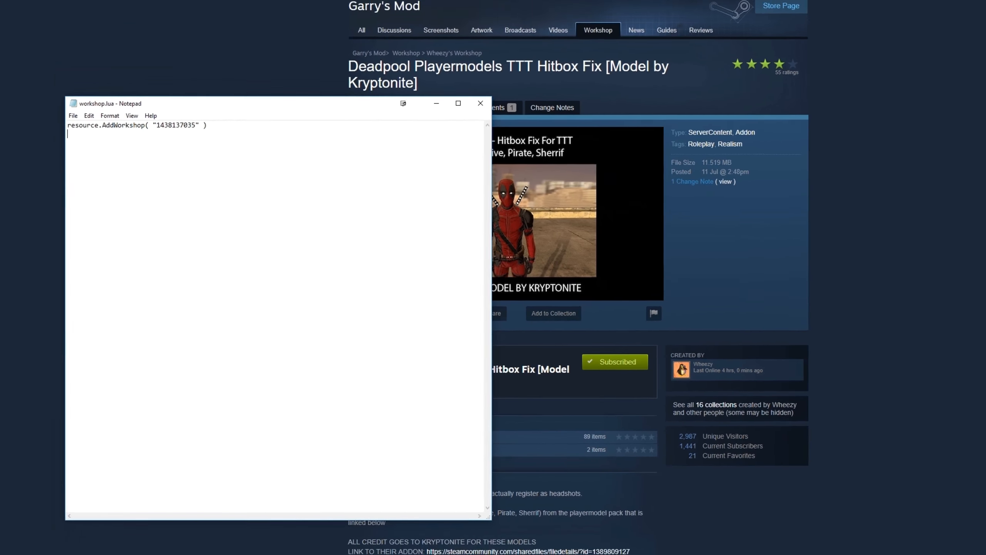
- Delete the leftover New Text Document from the server folder in File Explorer and close the workshop.lua Notepad window
left_click(97, 549)
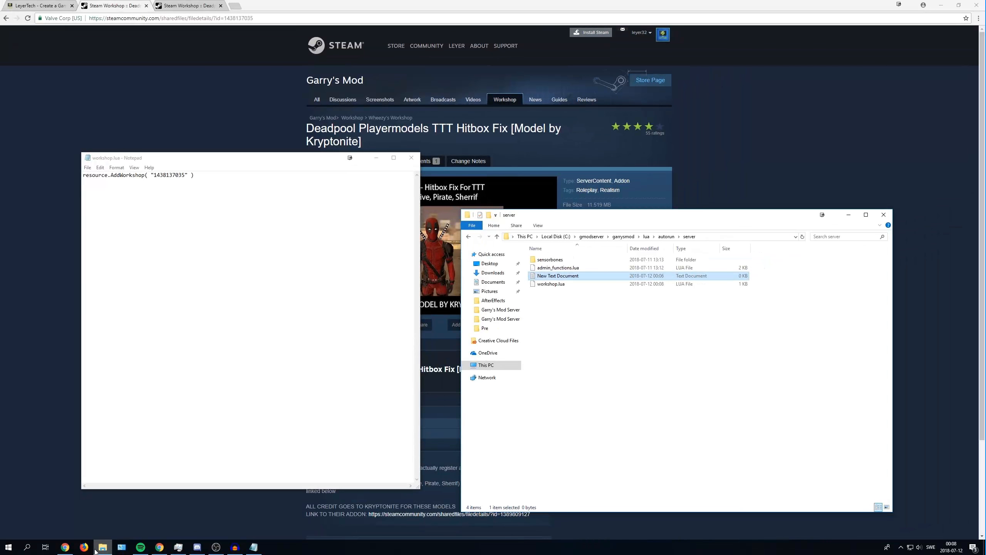
left_click(563, 285)
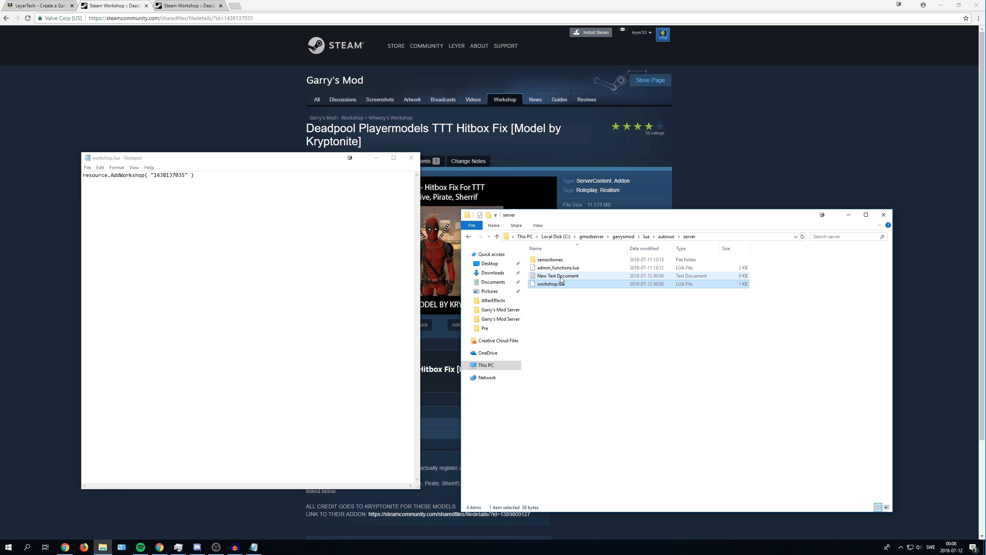
left_click(561, 277)
key("Delete")
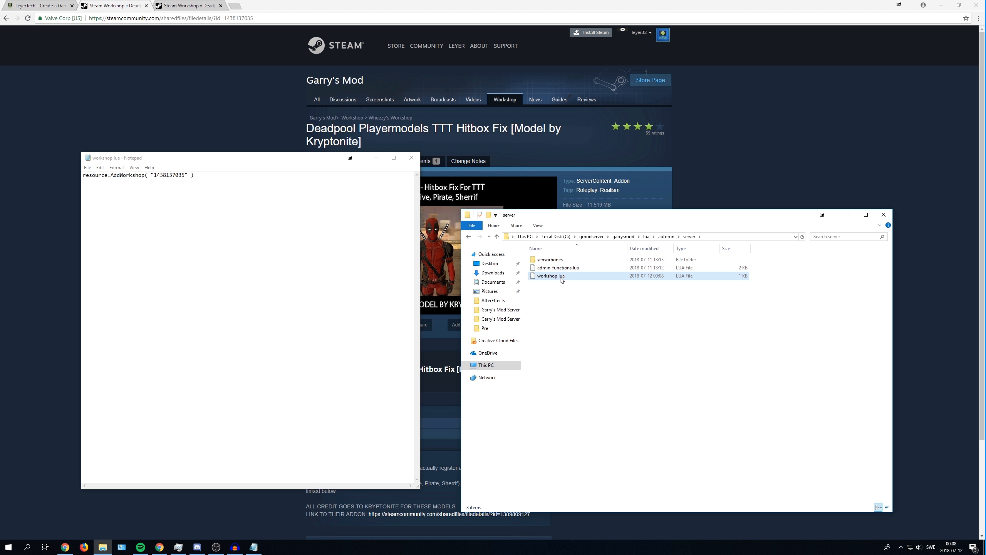
left_click(411, 158)
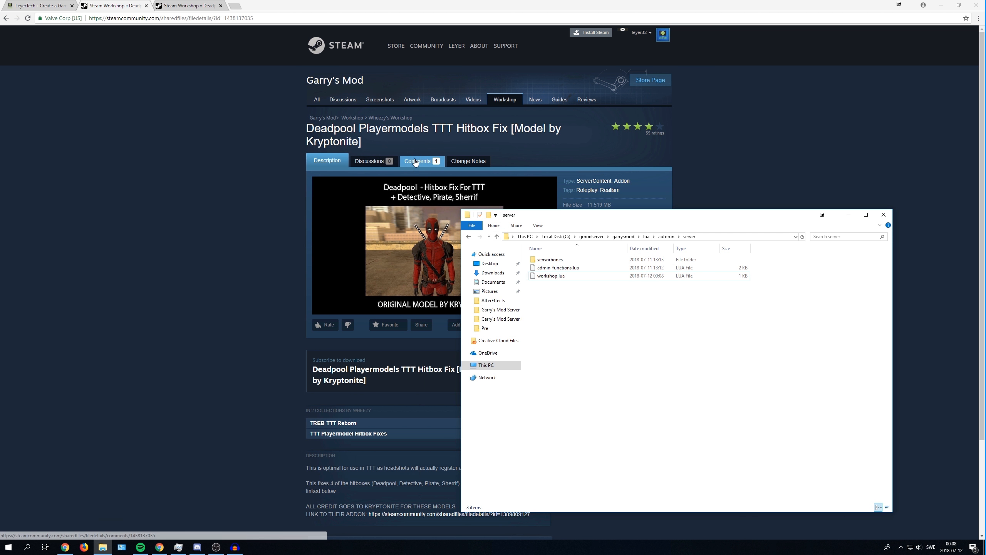
- Launch the Garry's Mod server by running the start batch file in the gmodserver folder
left_click(591, 237)
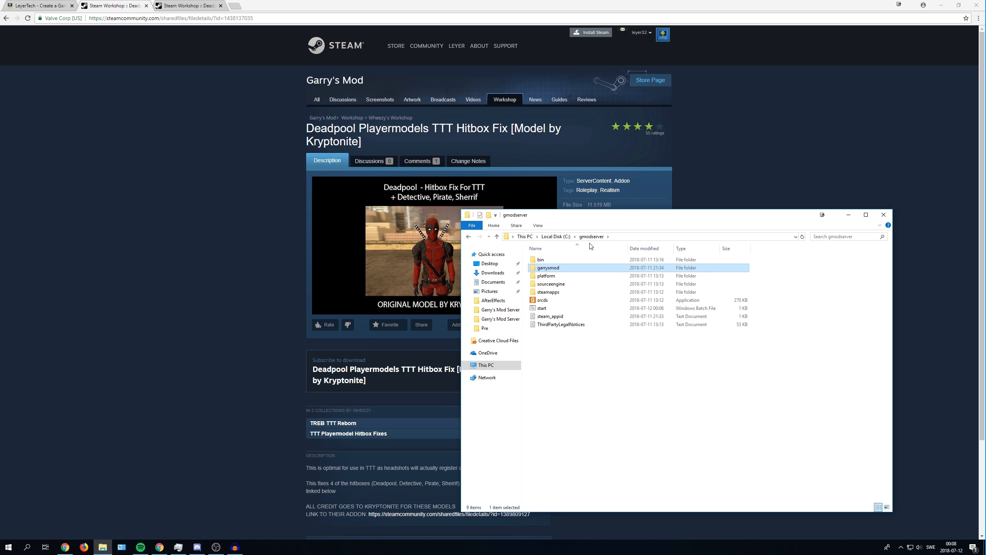
double_click(557, 309)
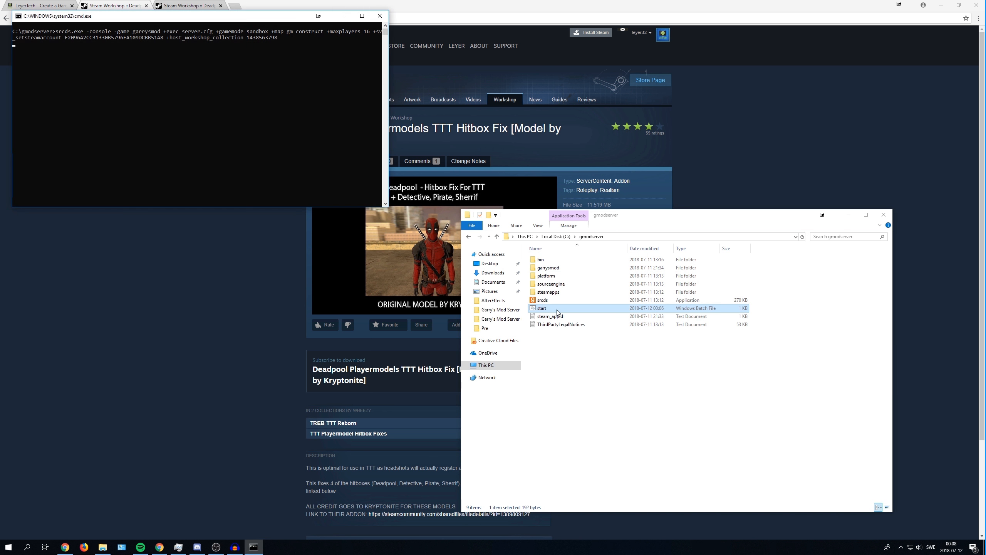